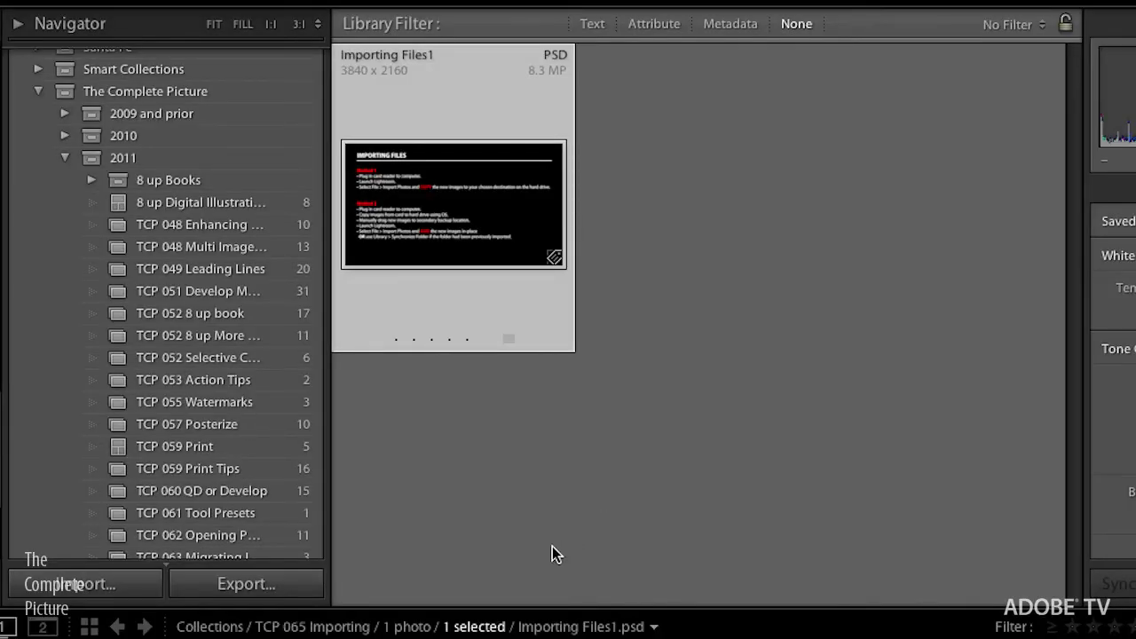
Open the EOS_DIGITAL card's photos for import and inspect _MG_8451 full size, zooming in and out
click(118, 585)
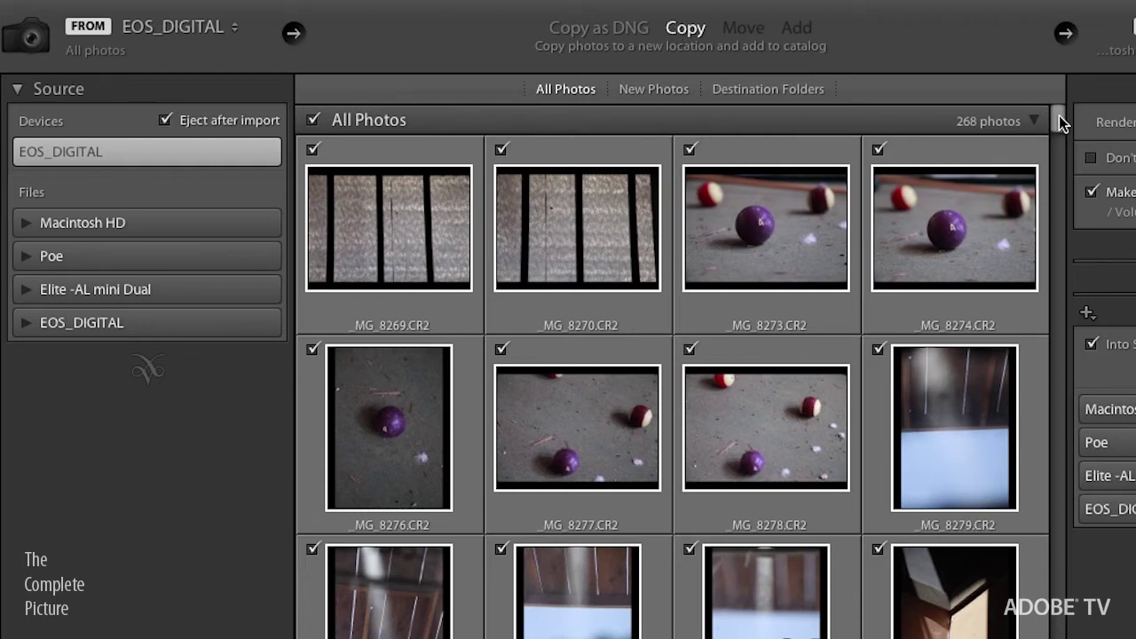
drag(1058, 115, 1029, 411)
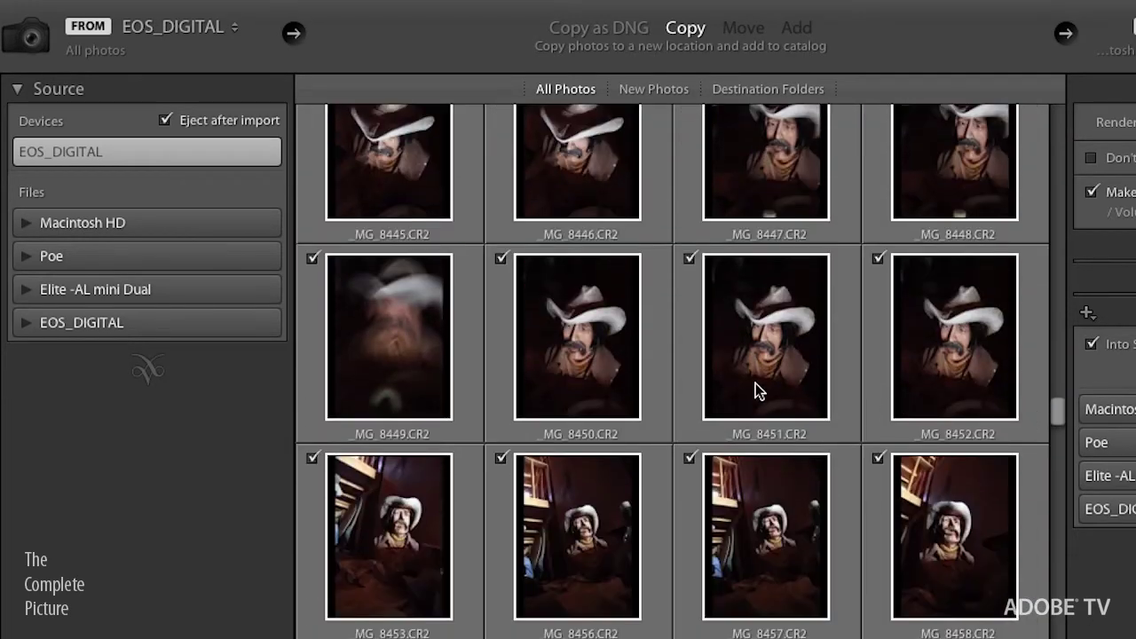
double_click(773, 338)
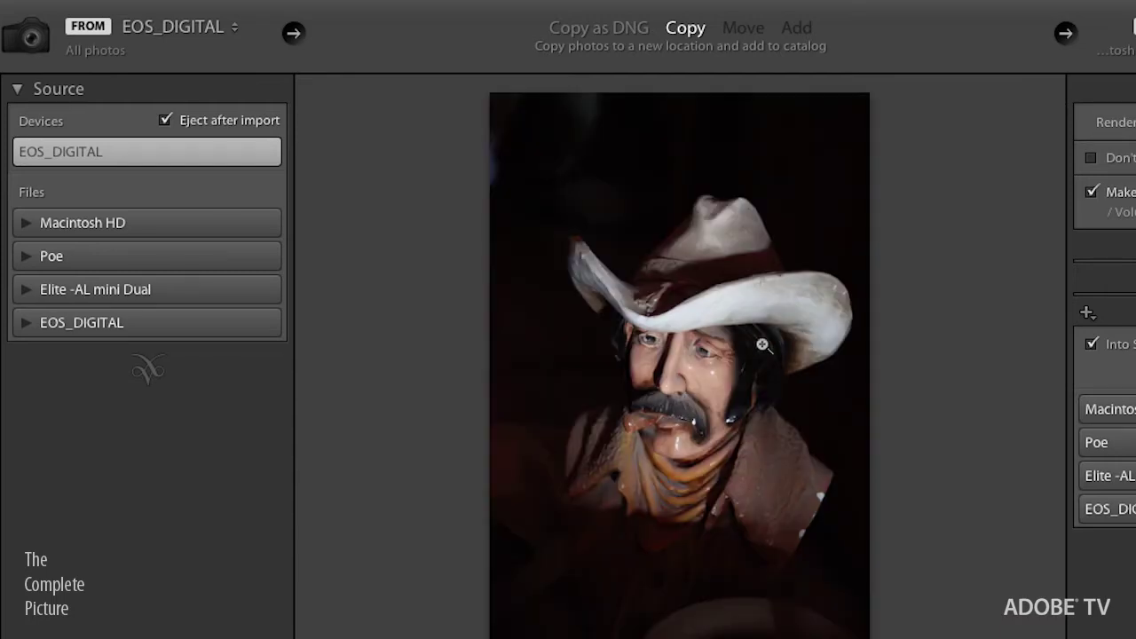
click(695, 357)
click(696, 356)
double_click(510, 590)
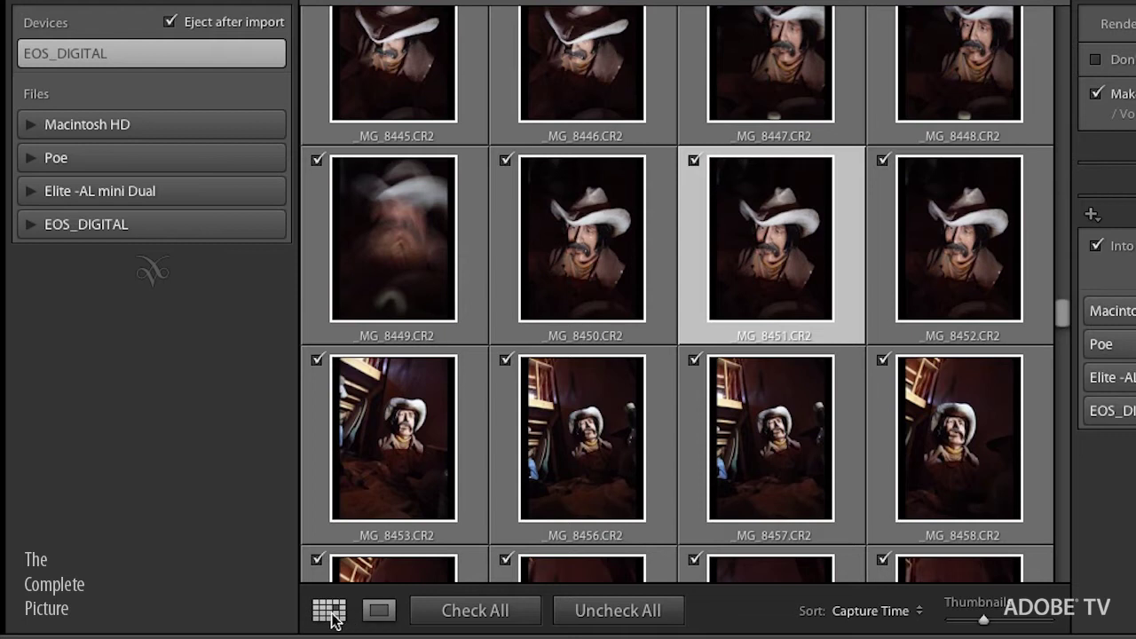
click(371, 618)
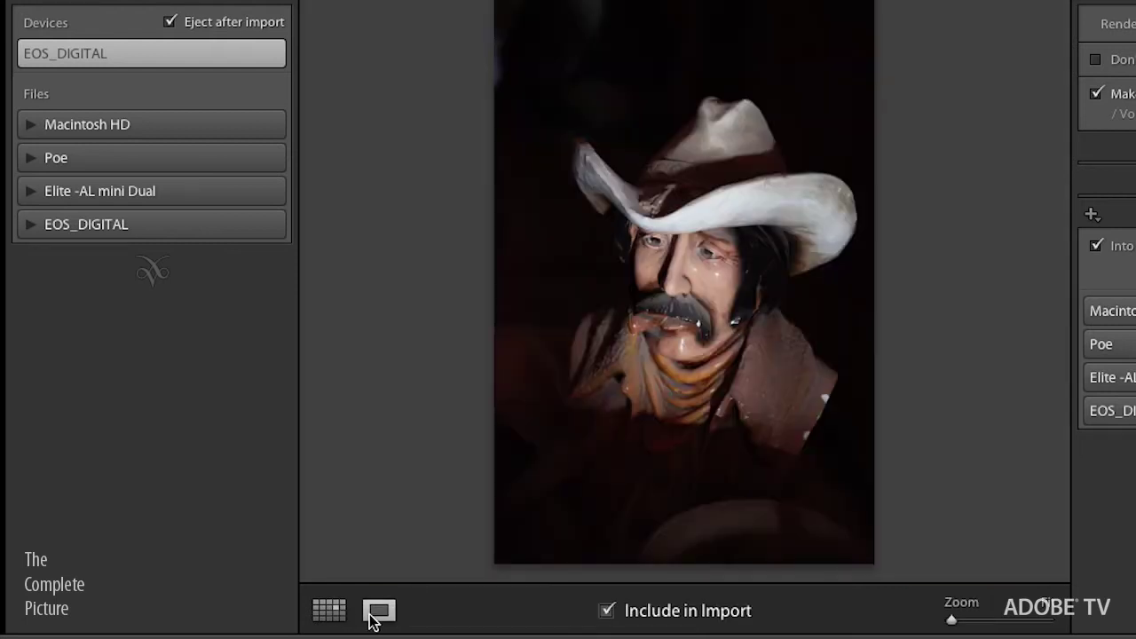
click(329, 609)
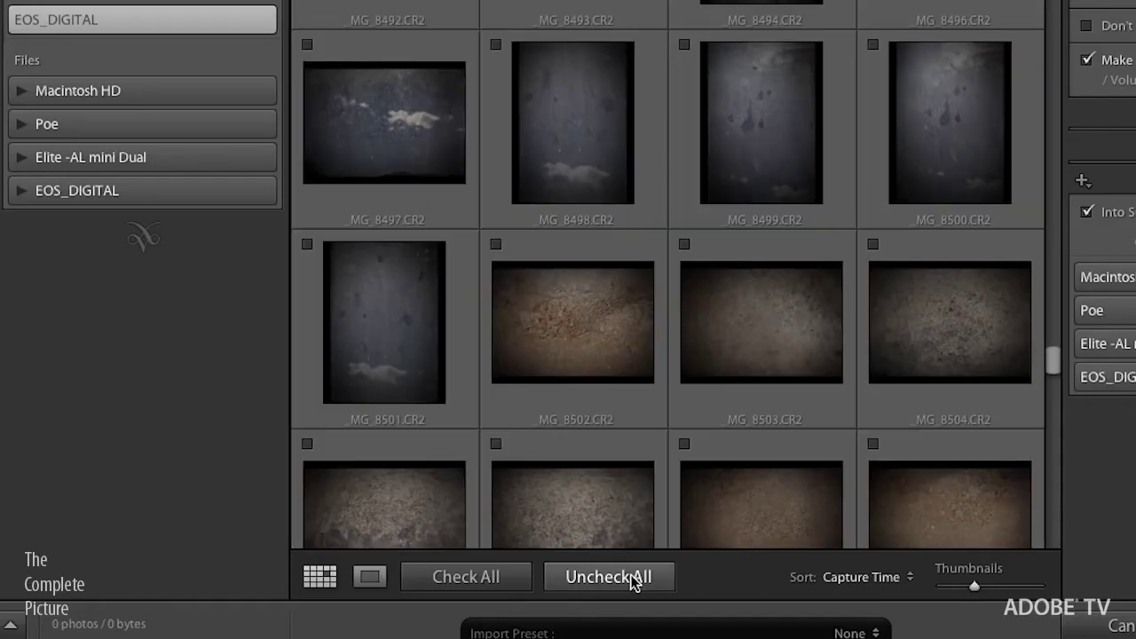
Select _MG_8497 through _MG_8504 and check all eight for import, totalling 217 MB
click(399, 143)
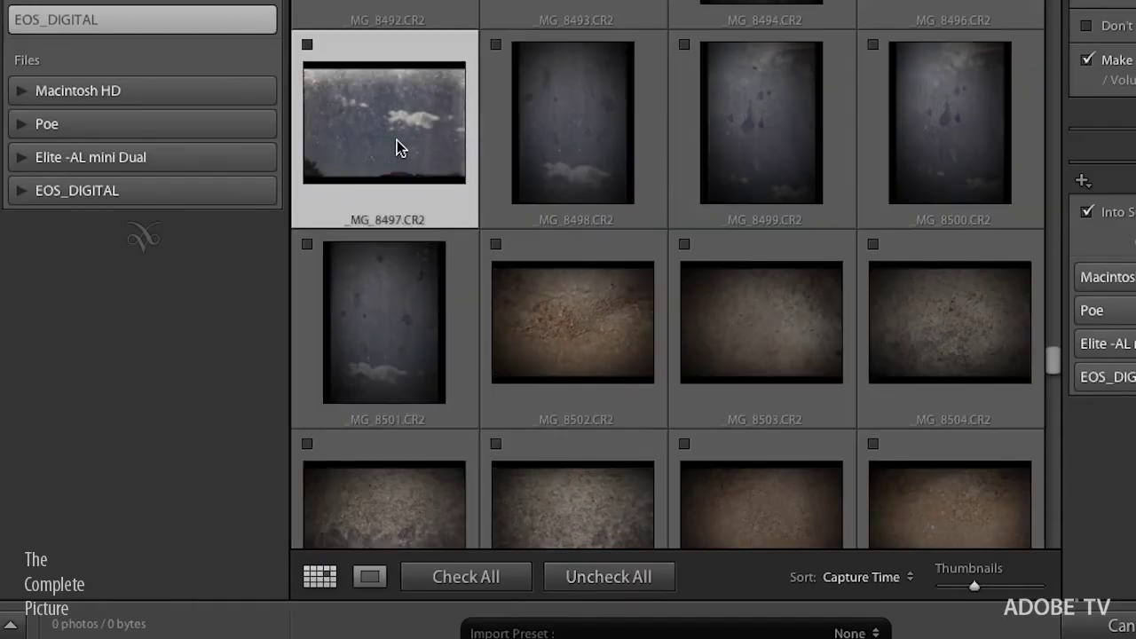
shift+click(921, 321)
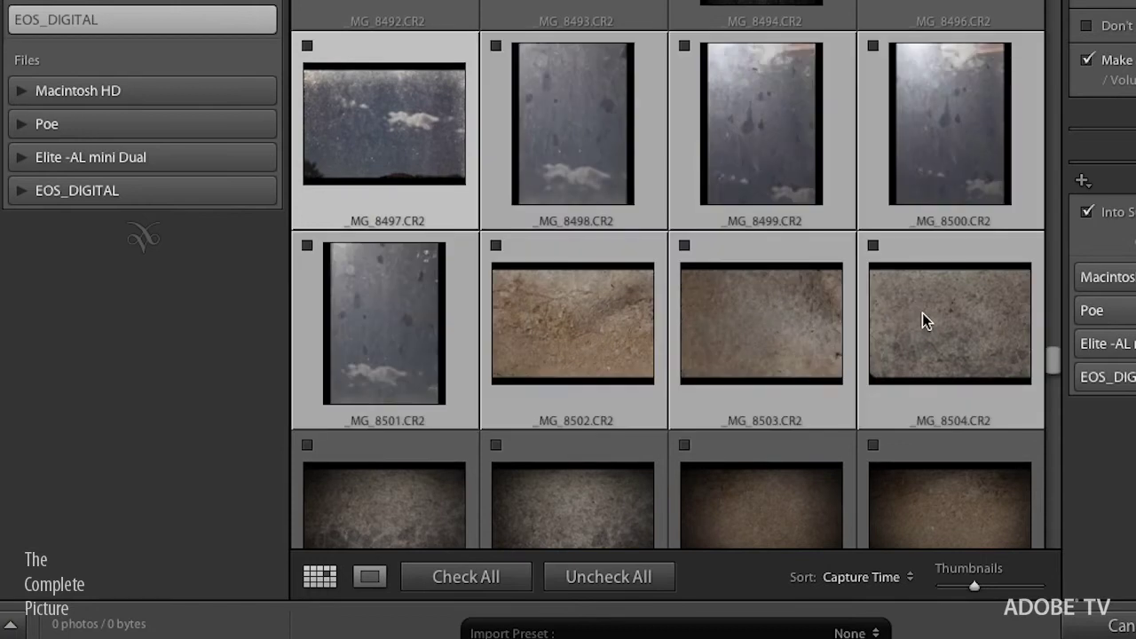
click(873, 246)
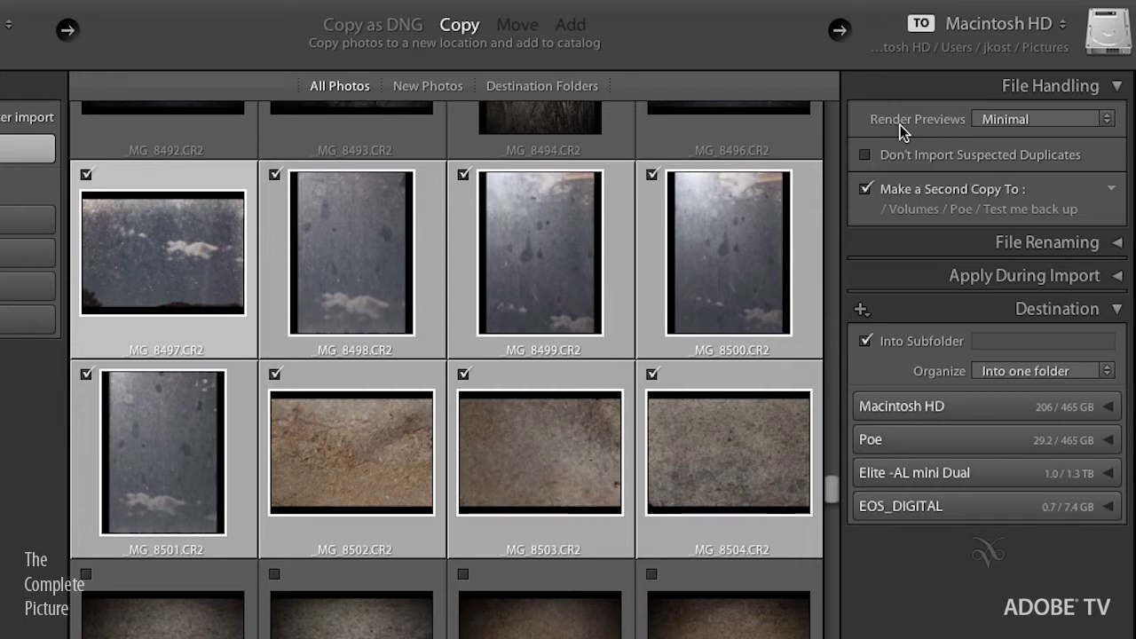
click(1053, 120)
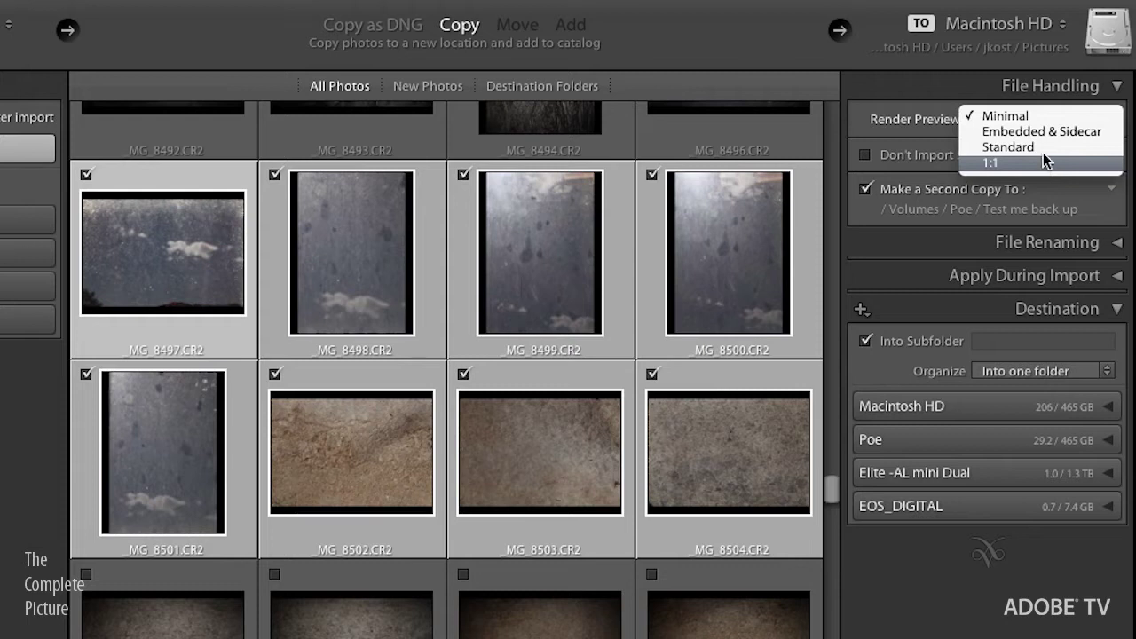
click(1050, 116)
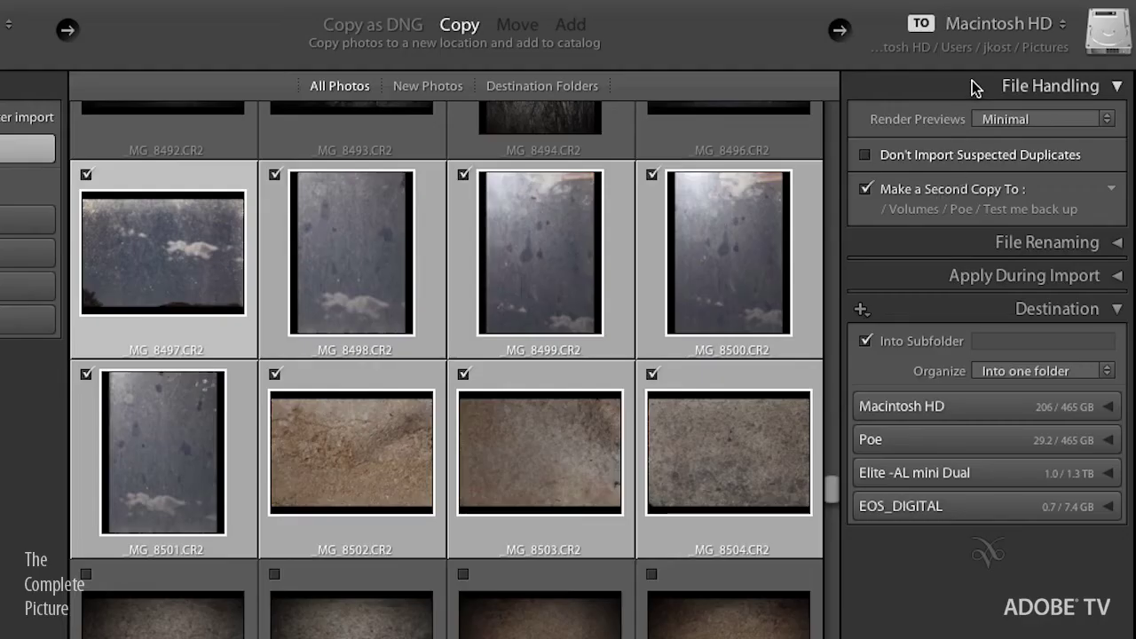
click(971, 81)
Rename imports with the Custom Shoot template and shoot name SantaFe, producing SantaFe_0001.cr2
click(977, 119)
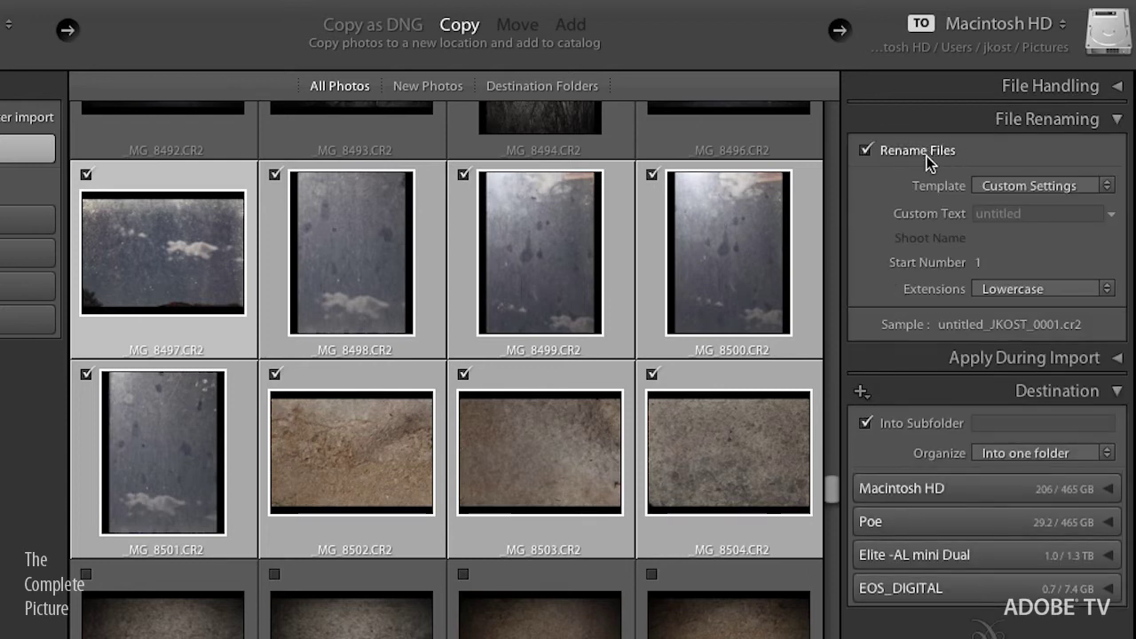
click(1029, 184)
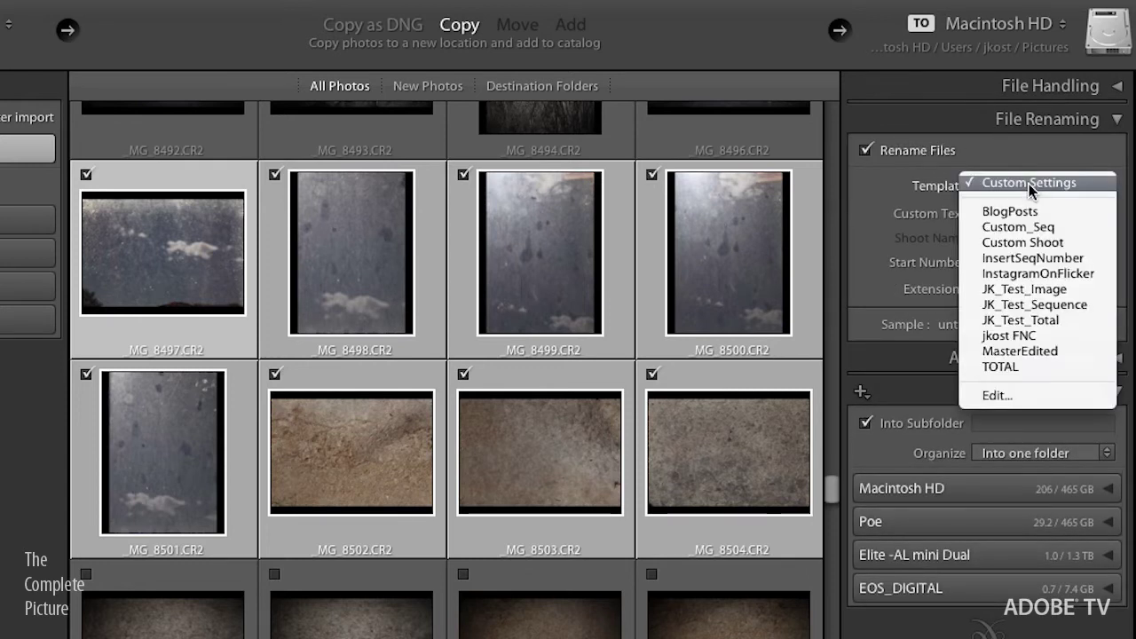
click(1041, 241)
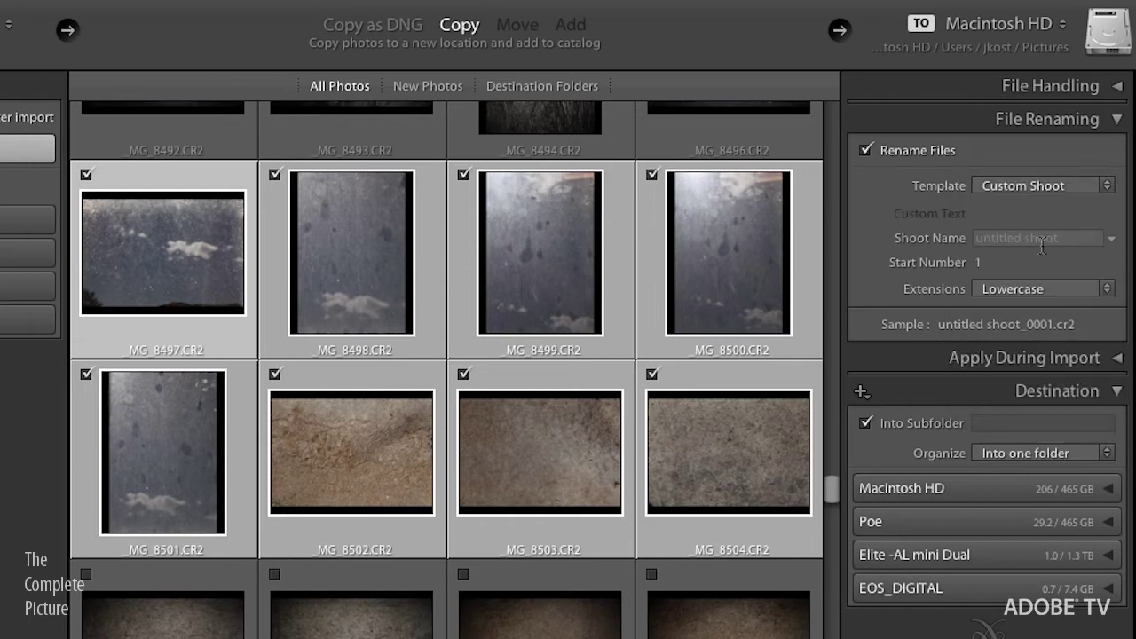
click(1040, 237)
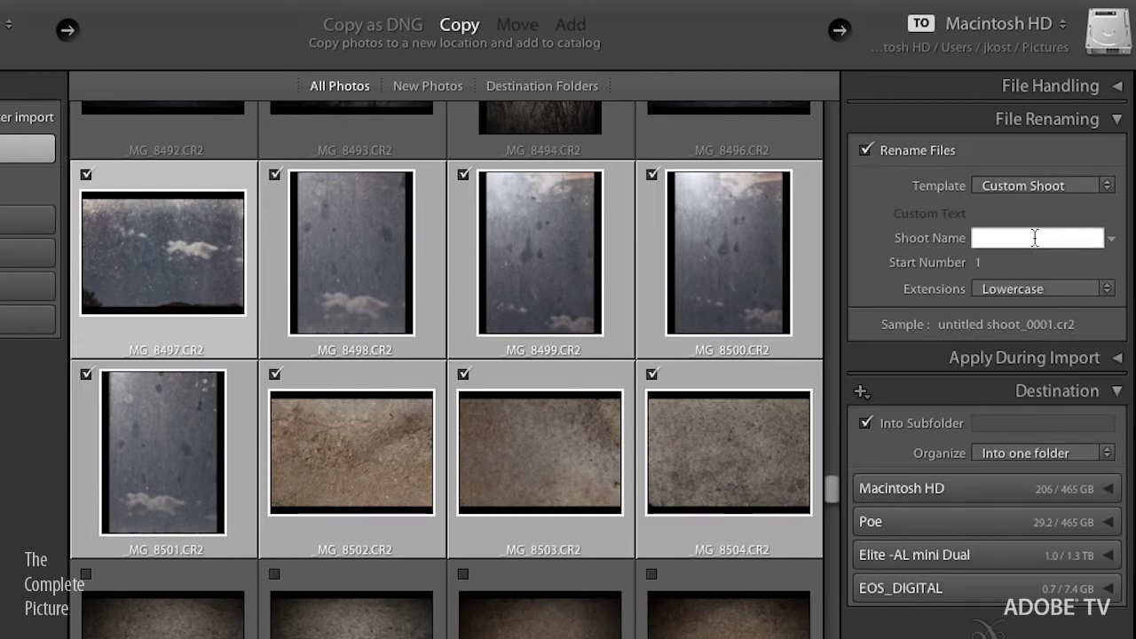
text(Santaa)
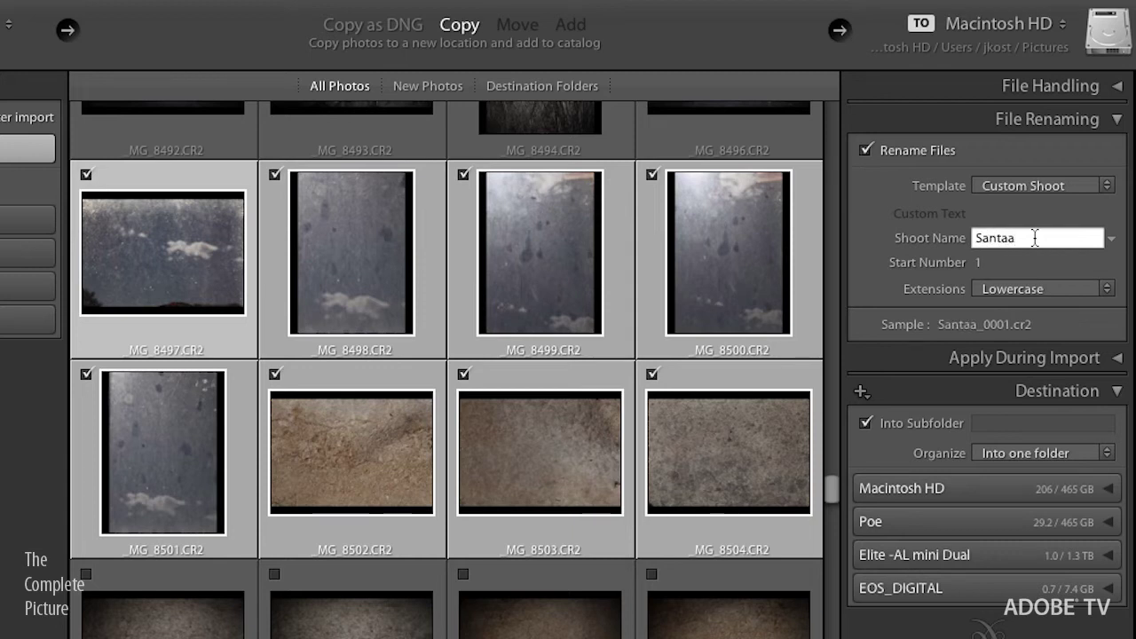
key(BackSpace)
text(Fe)
click(980, 125)
Keep Develop Settings at None under Apply During Import and open the metadata preset editor
click(936, 152)
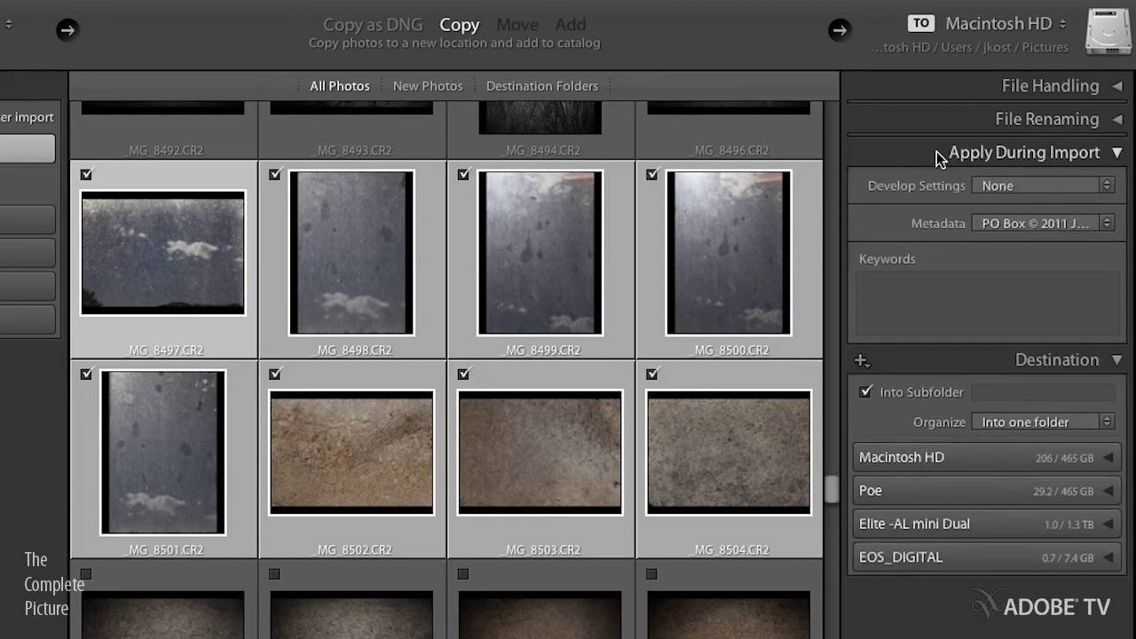
click(1022, 184)
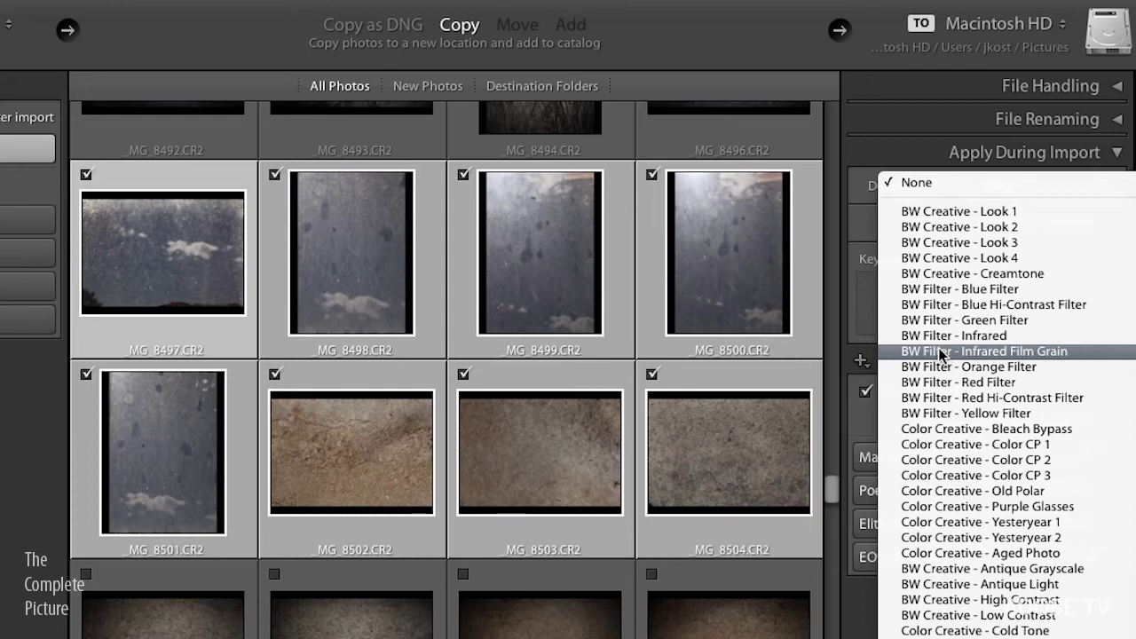
click(919, 177)
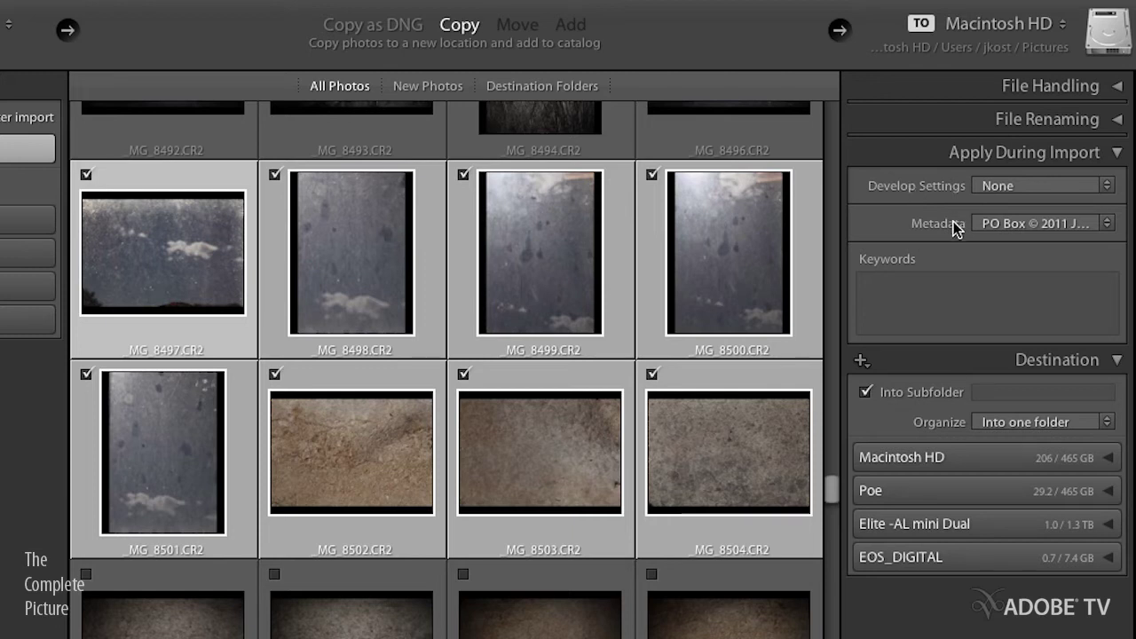
click(1100, 228)
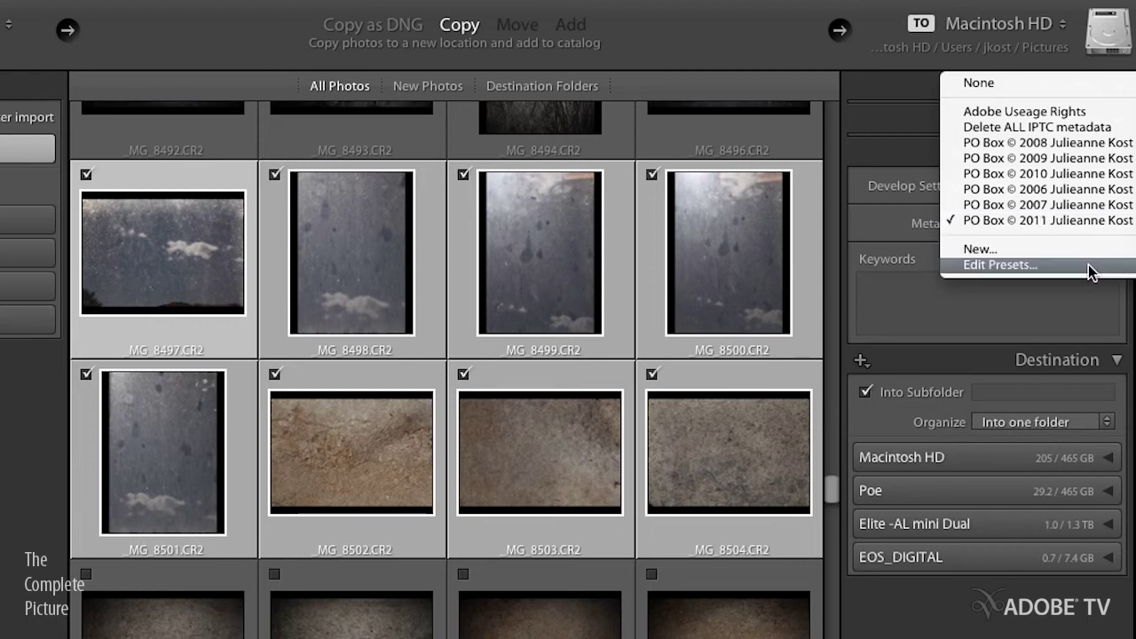
click(1088, 264)
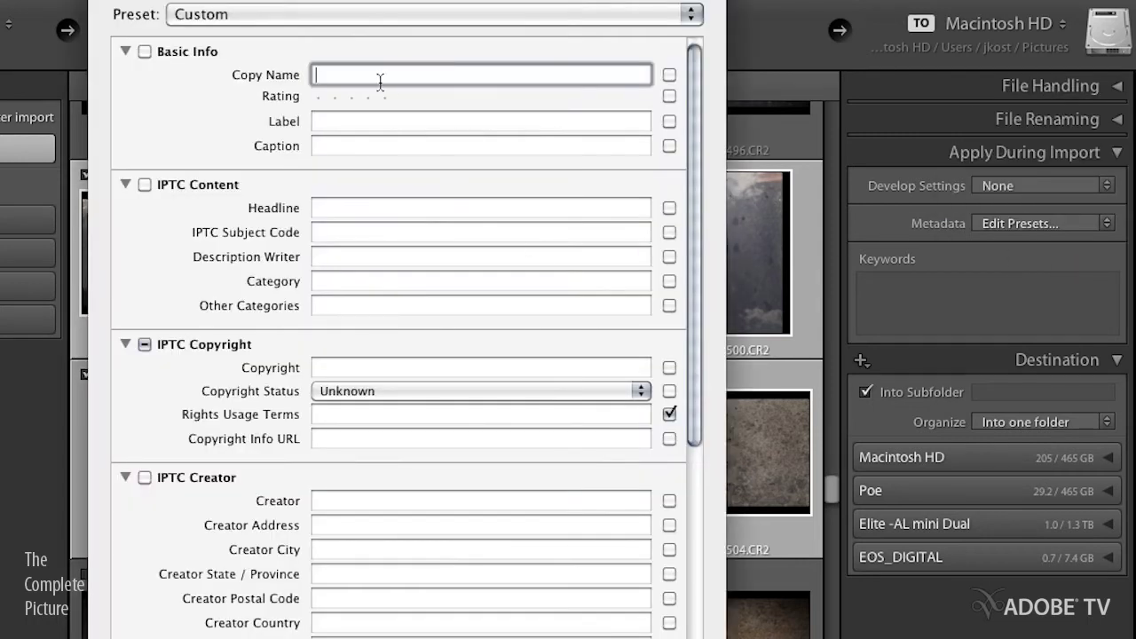
click(362, 14)
click(366, 186)
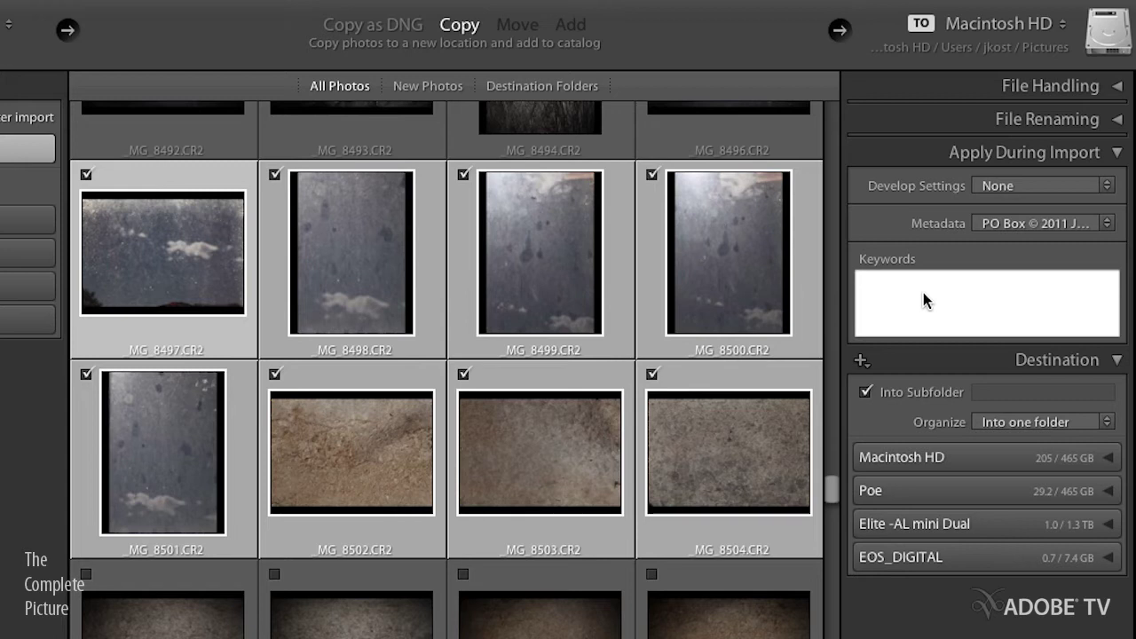
Enter the import keywords 'Santa Fe, New Mexico, Texture' as separate keywords, not a hierarchy
text(Santa Fe > New Mexico)
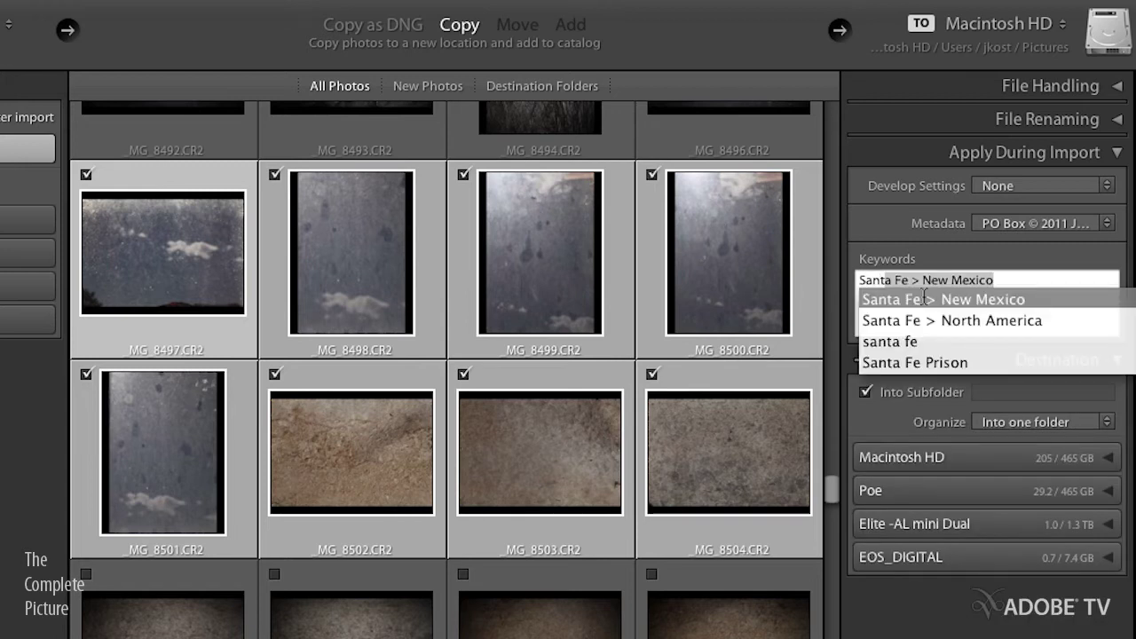
click(923, 298)
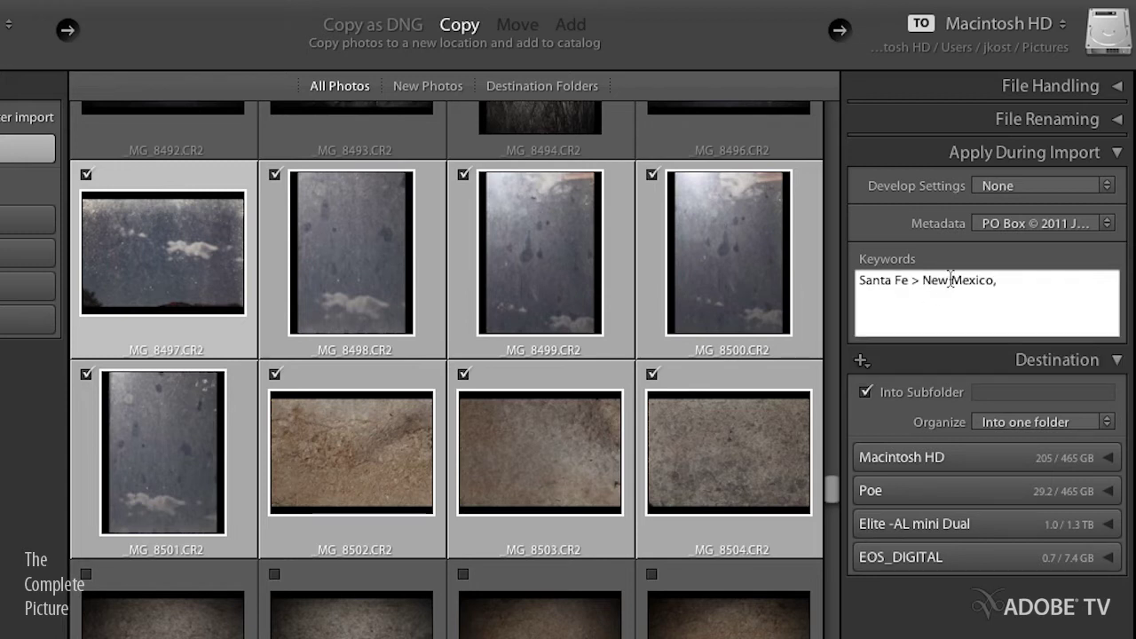
click(917, 282)
key(BackSpace)
key(BackSpace)
text(,vs)
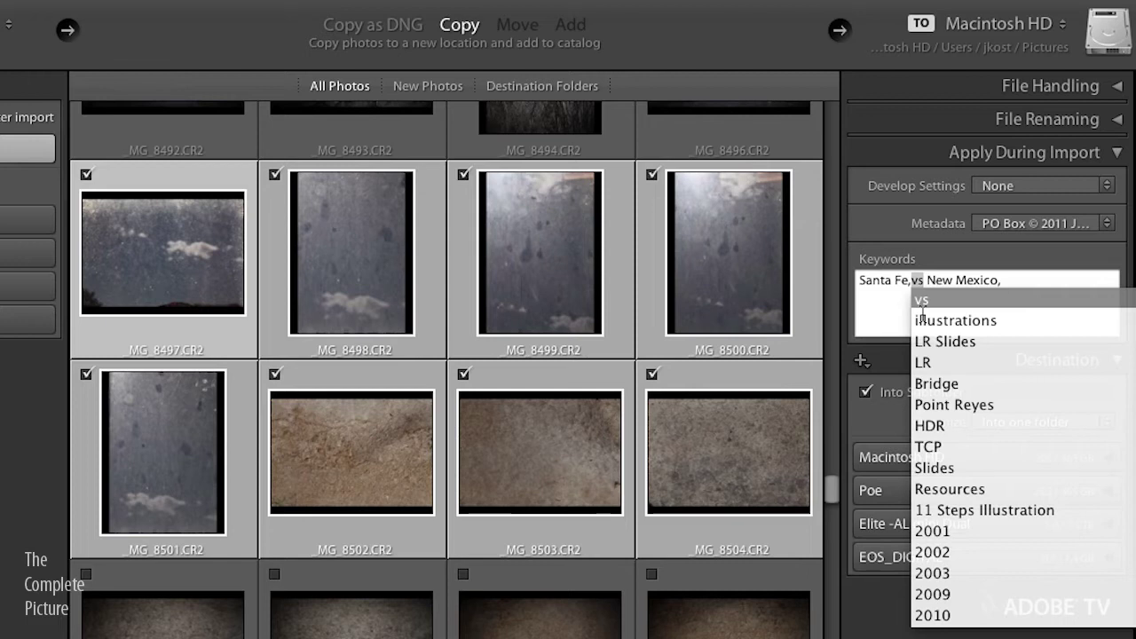
key(Escape)
key(BackSpace)
key(BackSpace)
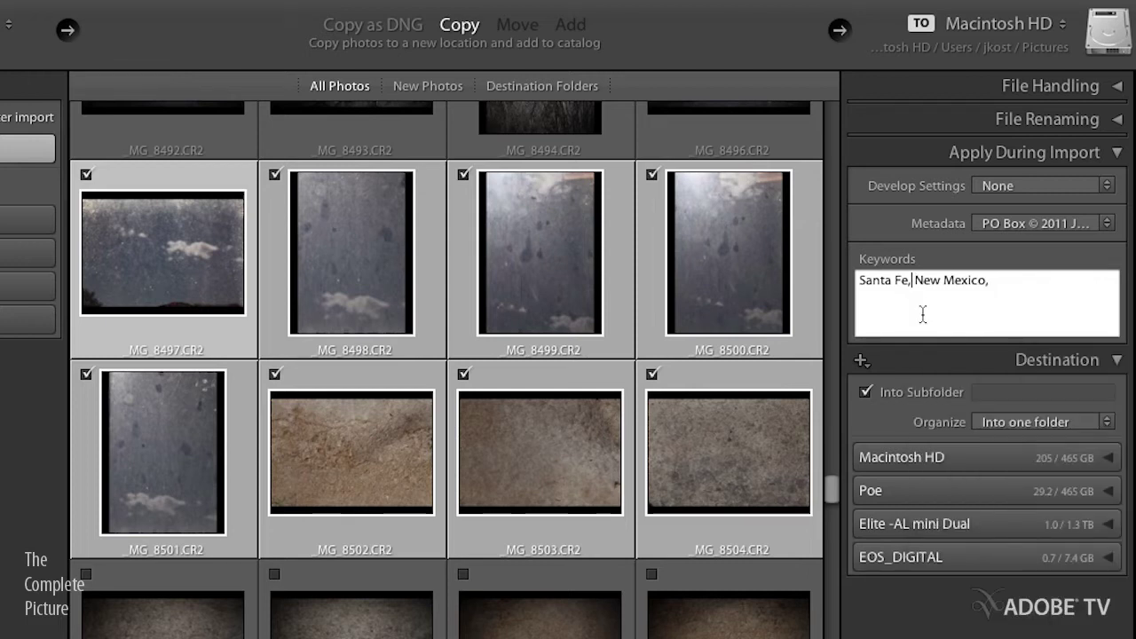
text(New Mexico, Texture)
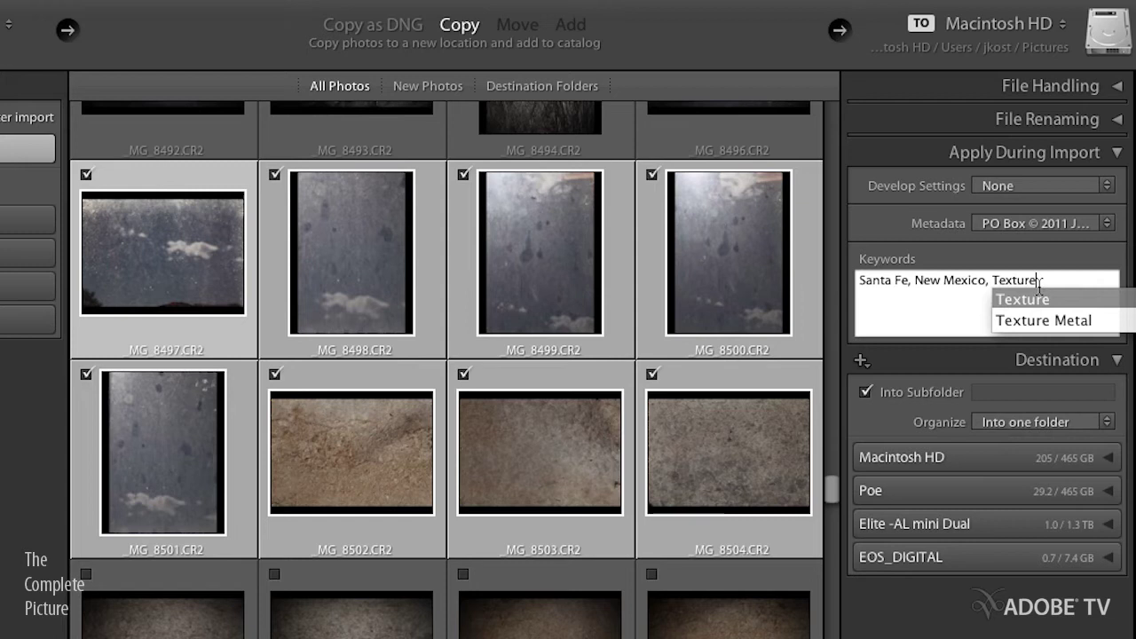
key(Return)
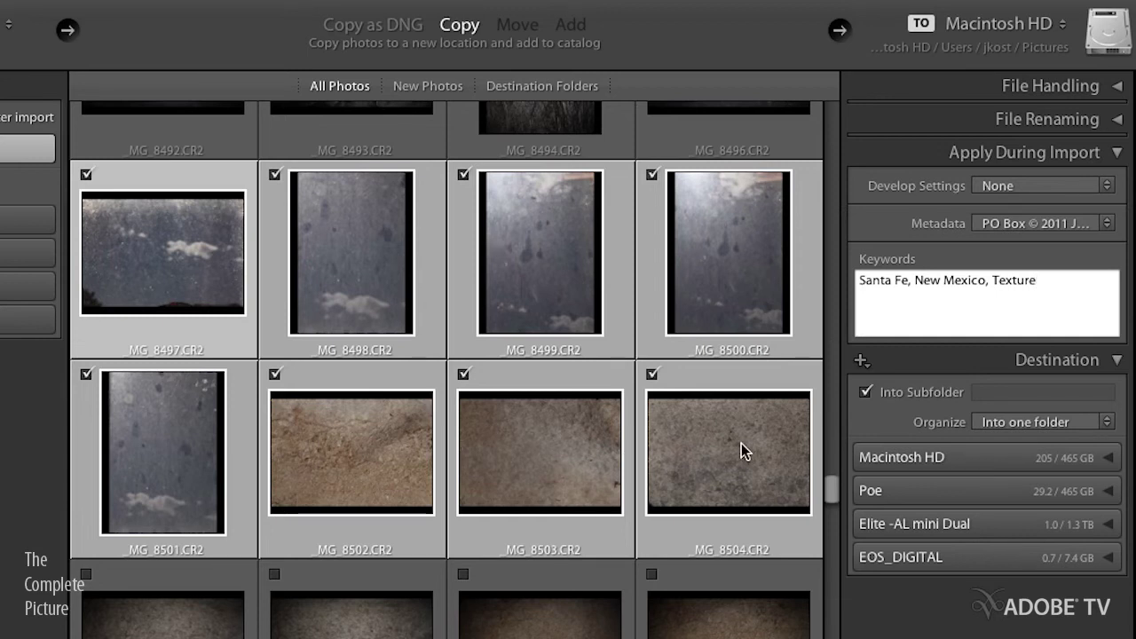
Collapse Apply During Import and choose Desktop as the import destination
click(924, 157)
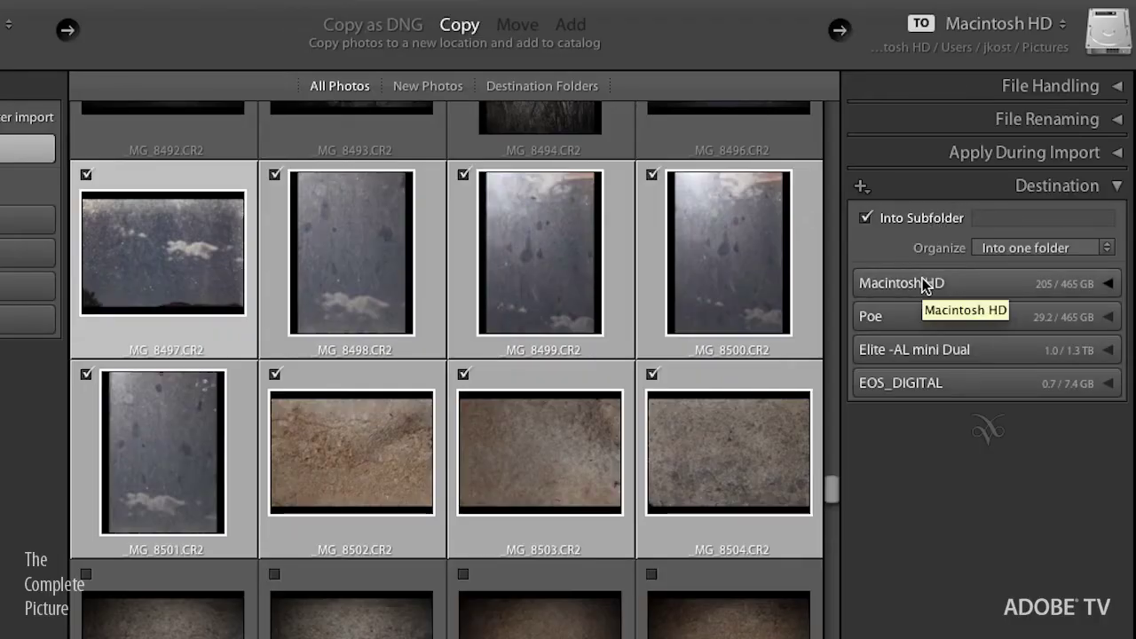
click(844, 30)
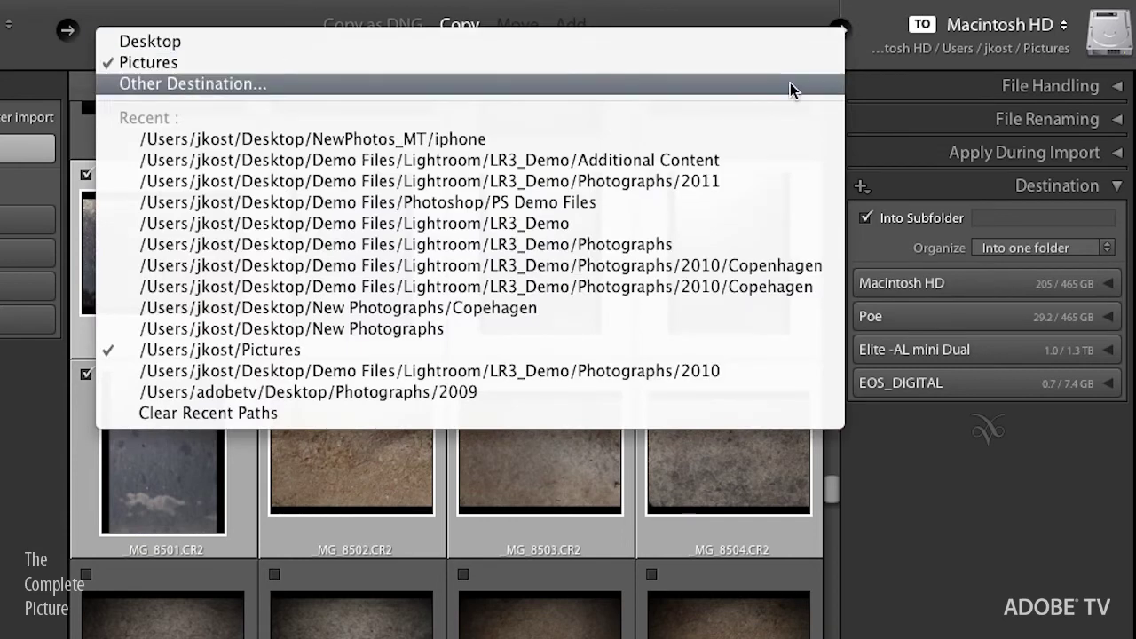
click(662, 39)
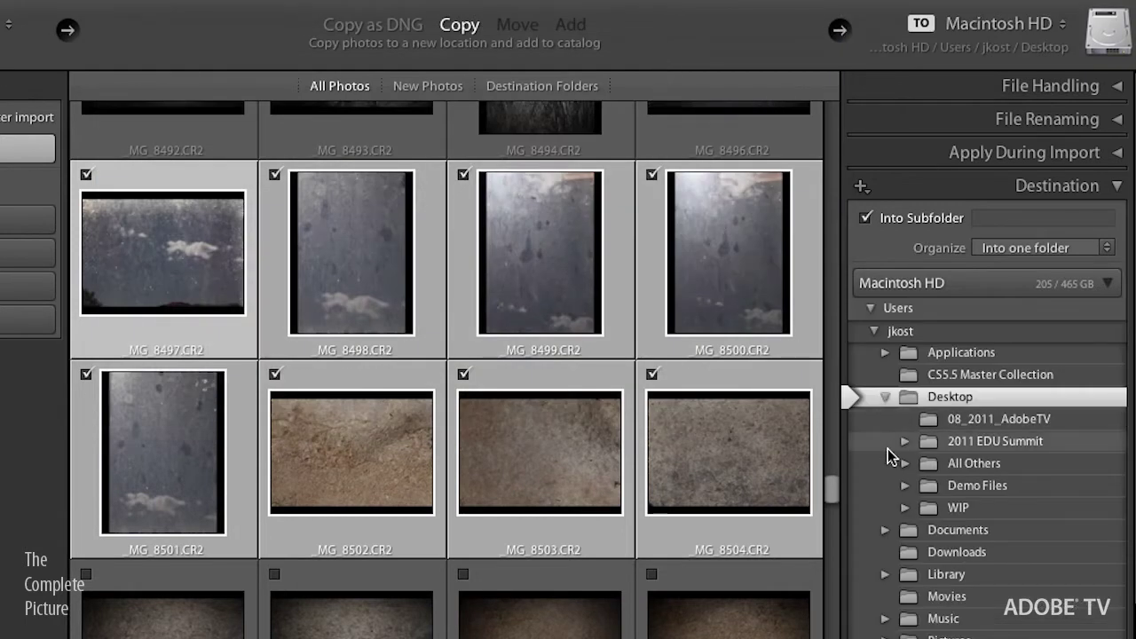
Expand Demo Files and Photographs in the Destination tree and target the 2011 folder
click(905, 485)
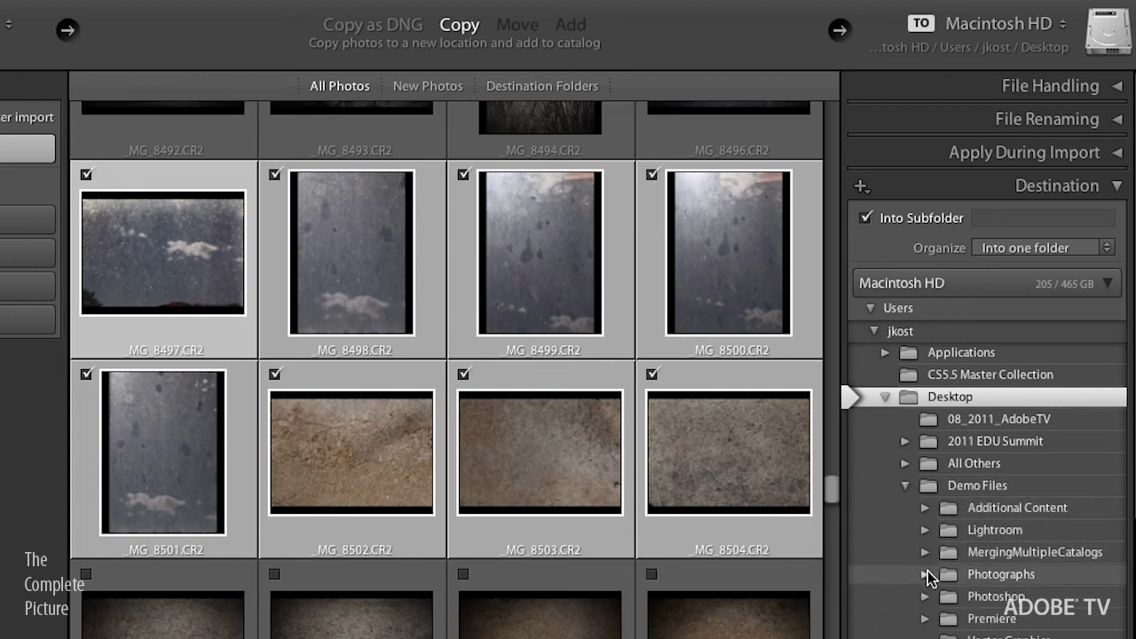
click(926, 574)
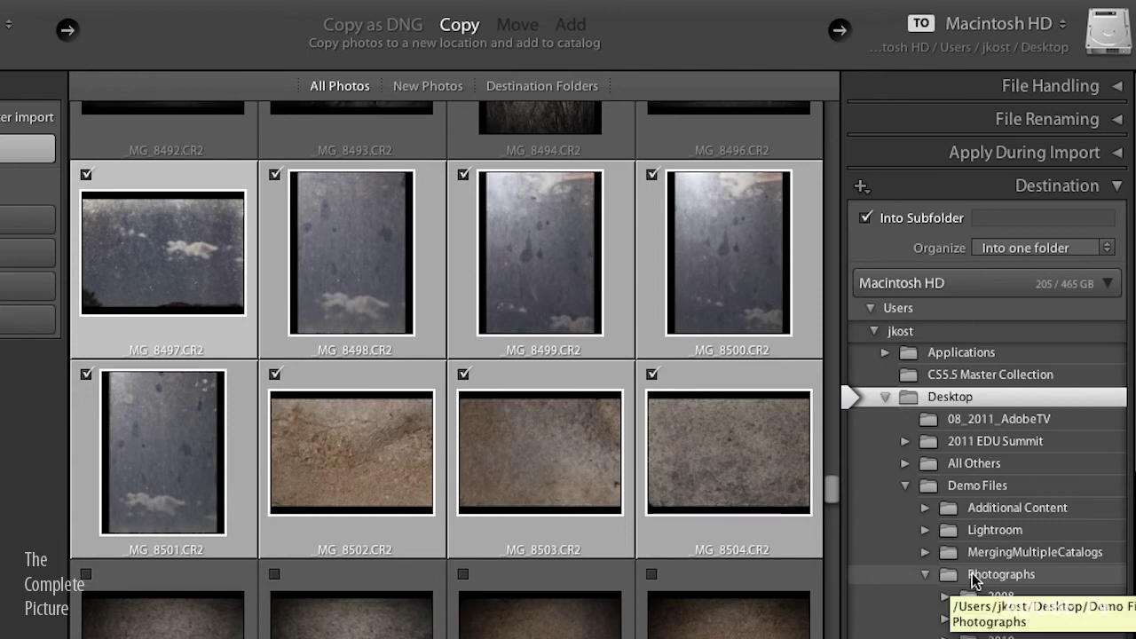
click(1026, 573)
double_click(1028, 574)
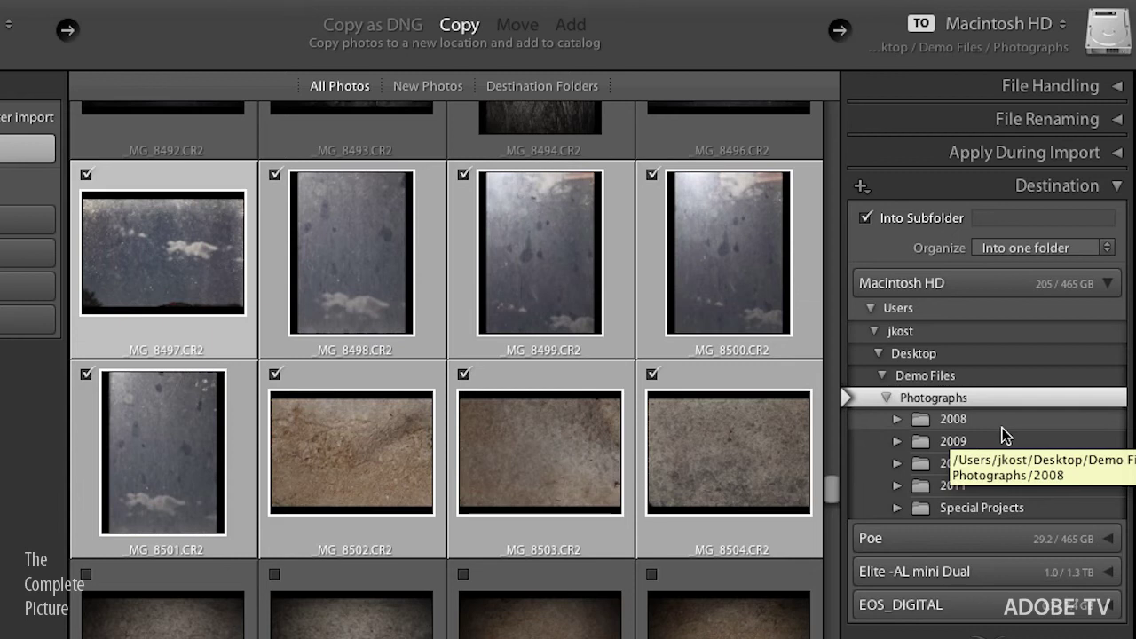
click(896, 487)
click(963, 486)
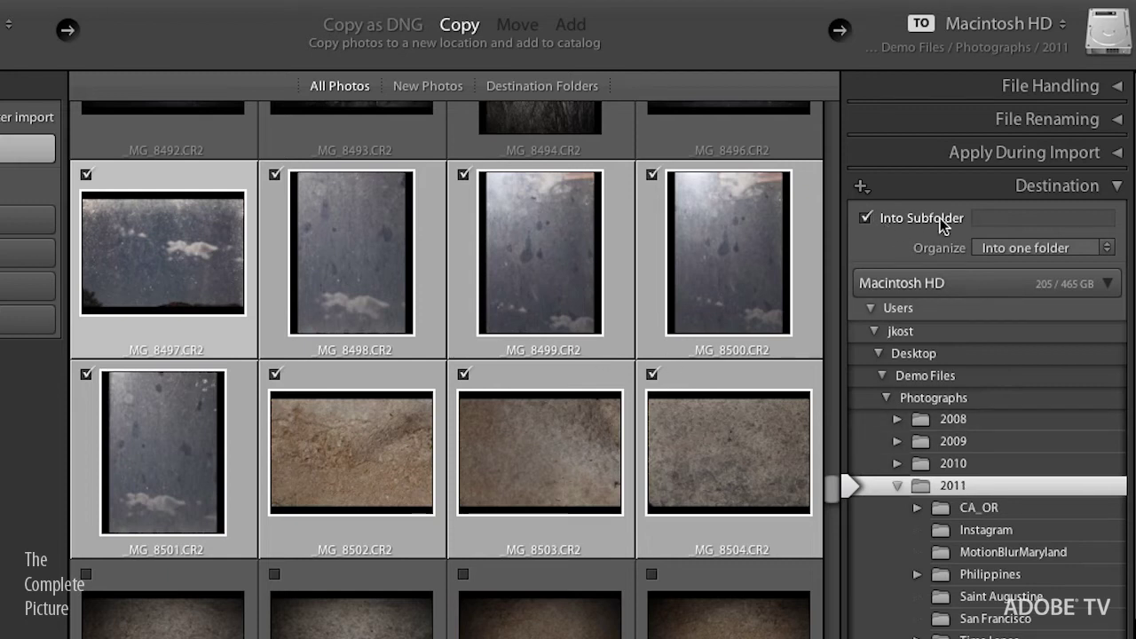
Name the destination subfolder 'Santa Fe' and set Organize to By date
click(1000, 217)
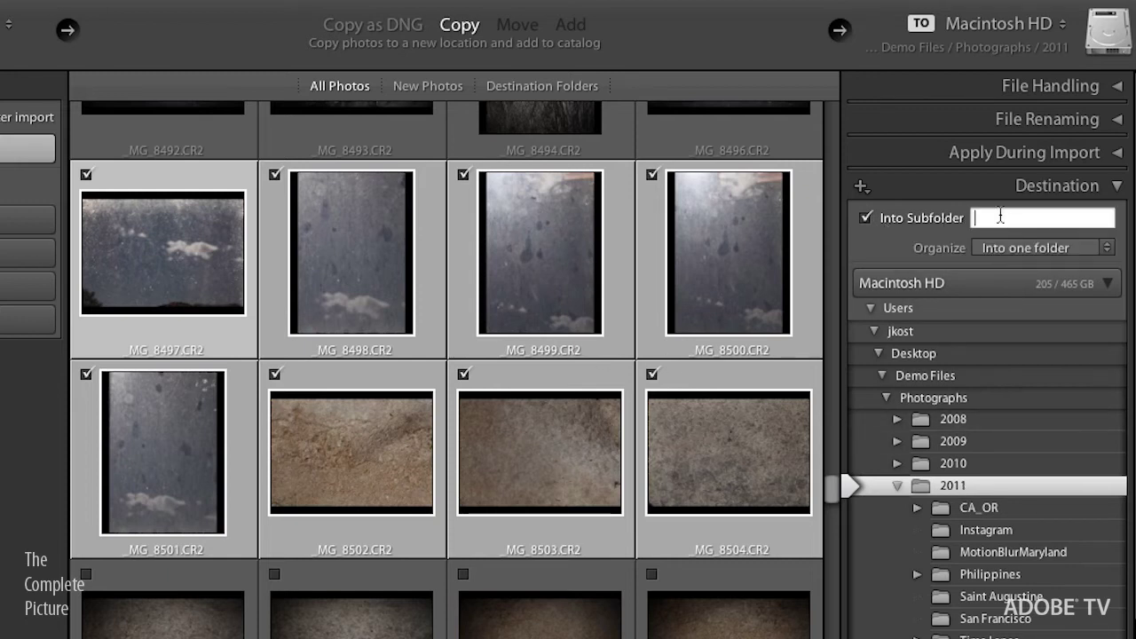
text(Santa Fe)
key(Return)
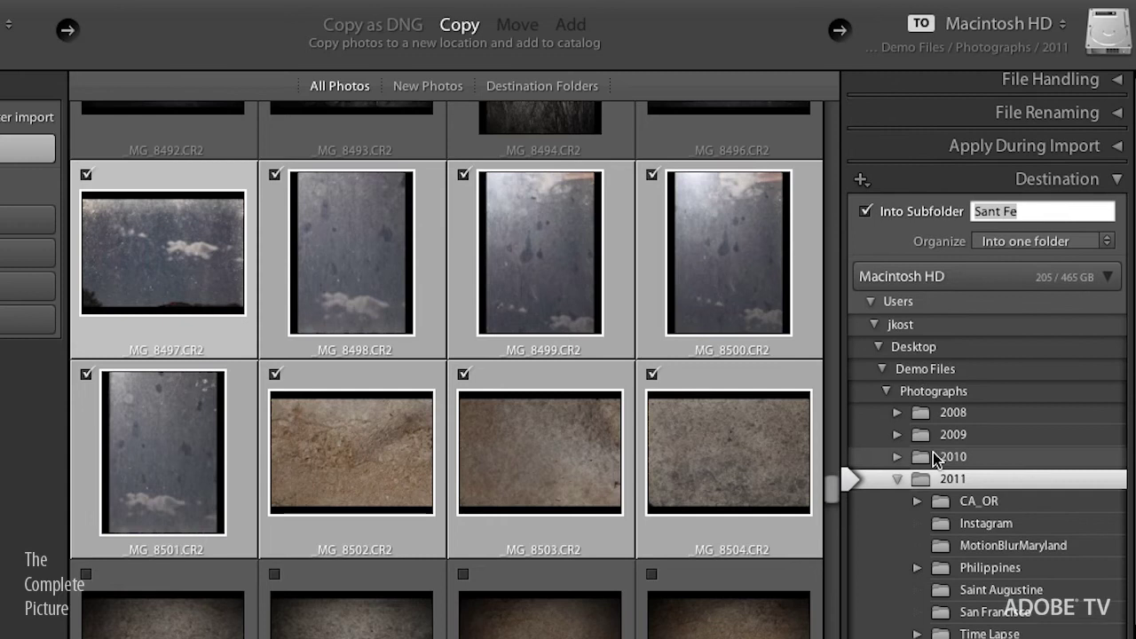
scroll(932, 451, down, 1)
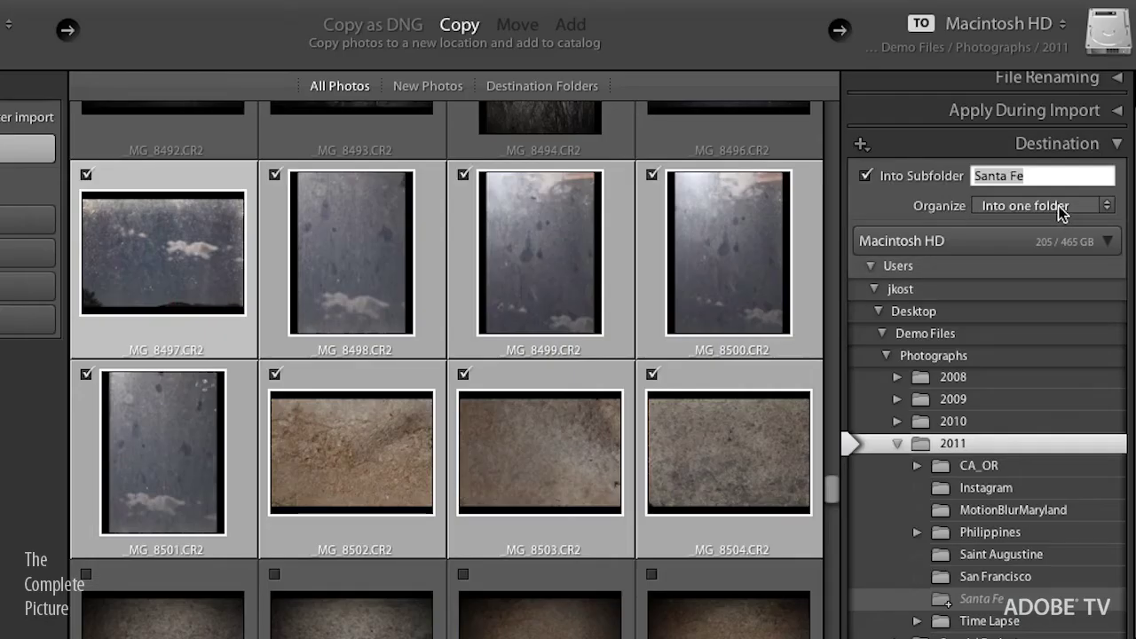
click(1061, 211)
click(1057, 188)
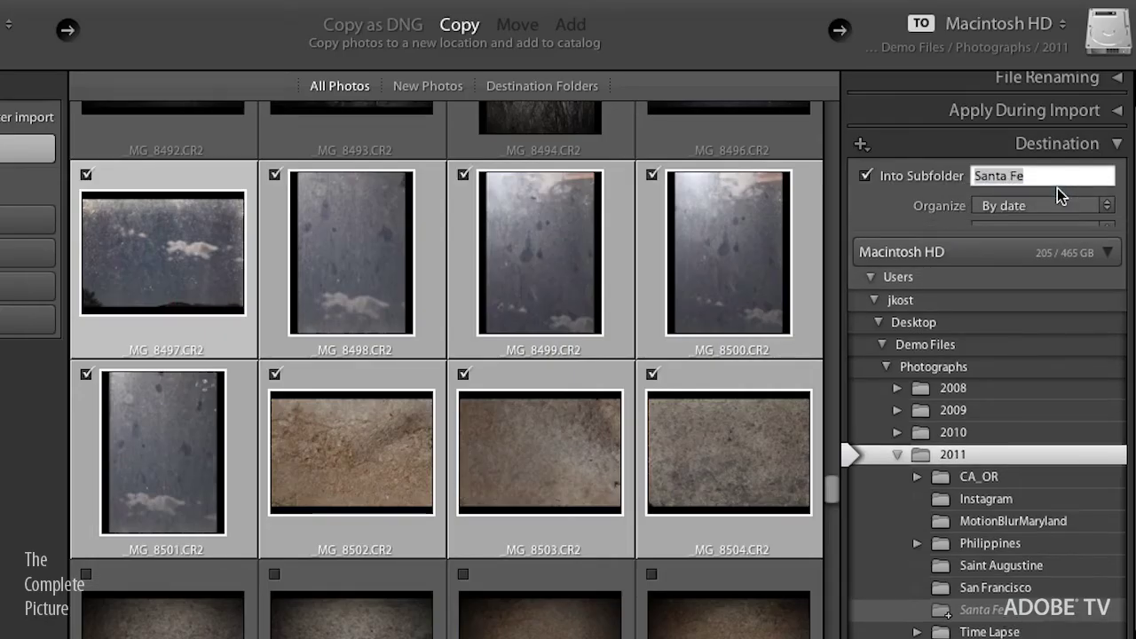
scroll(1025, 514, down, 2)
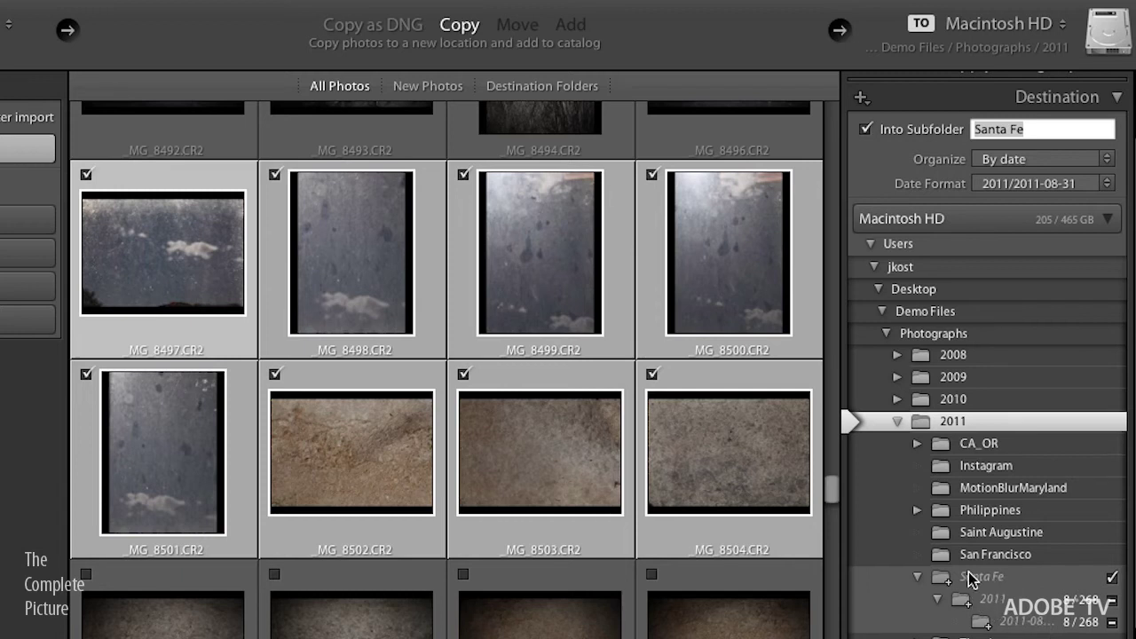
Turn off Into Subfolder, target the Photographs folder, and expand 2011 to preview the dated folder
click(865, 132)
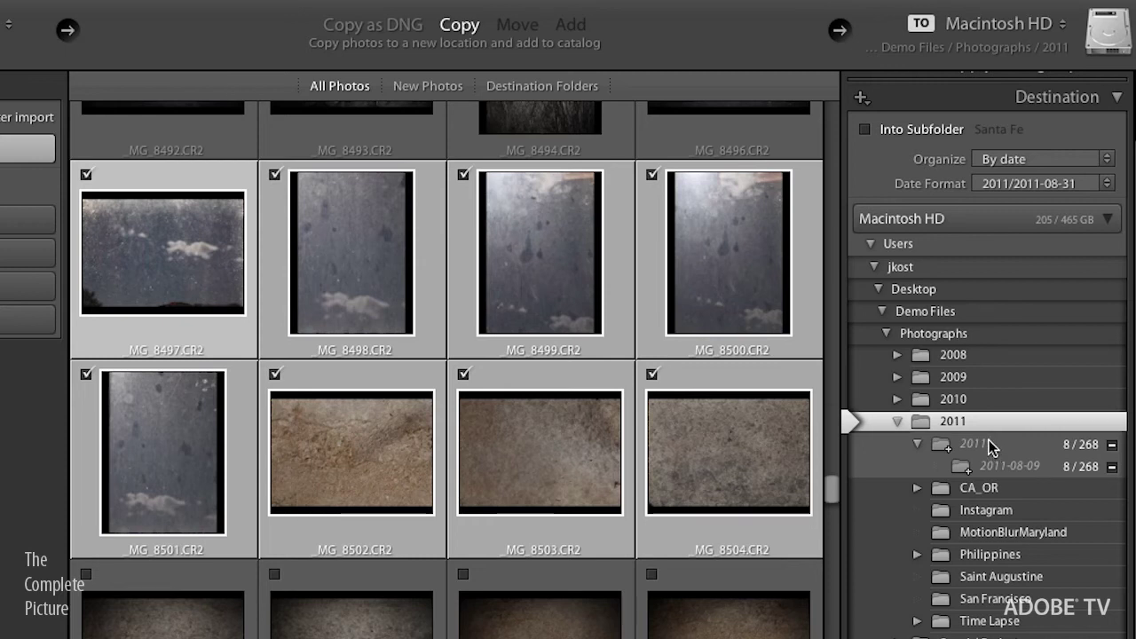
click(944, 333)
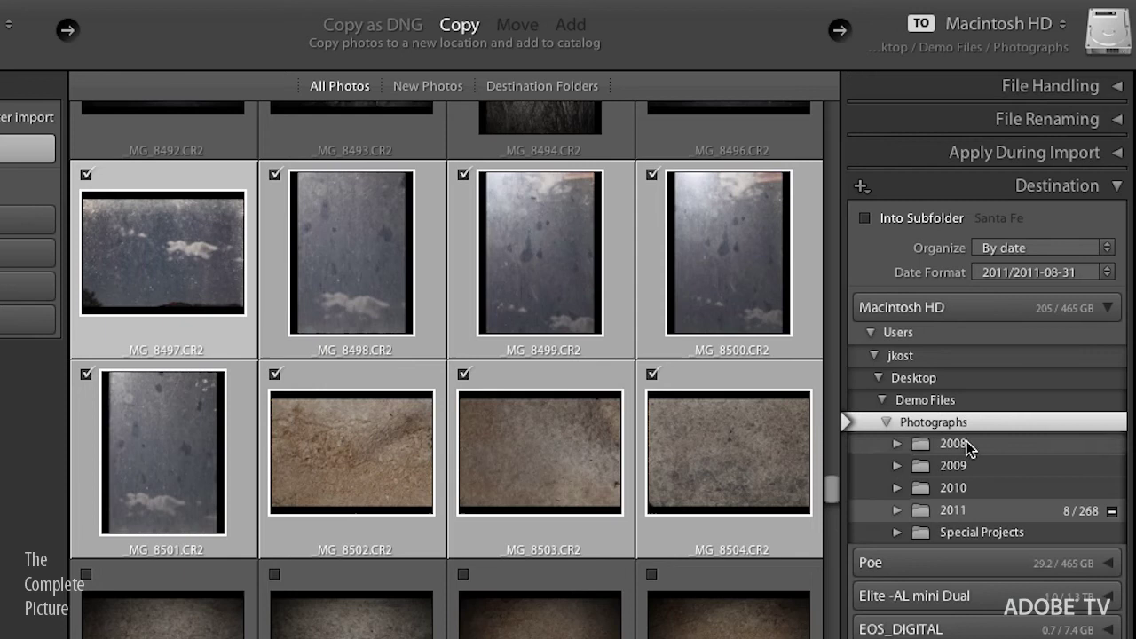
click(897, 510)
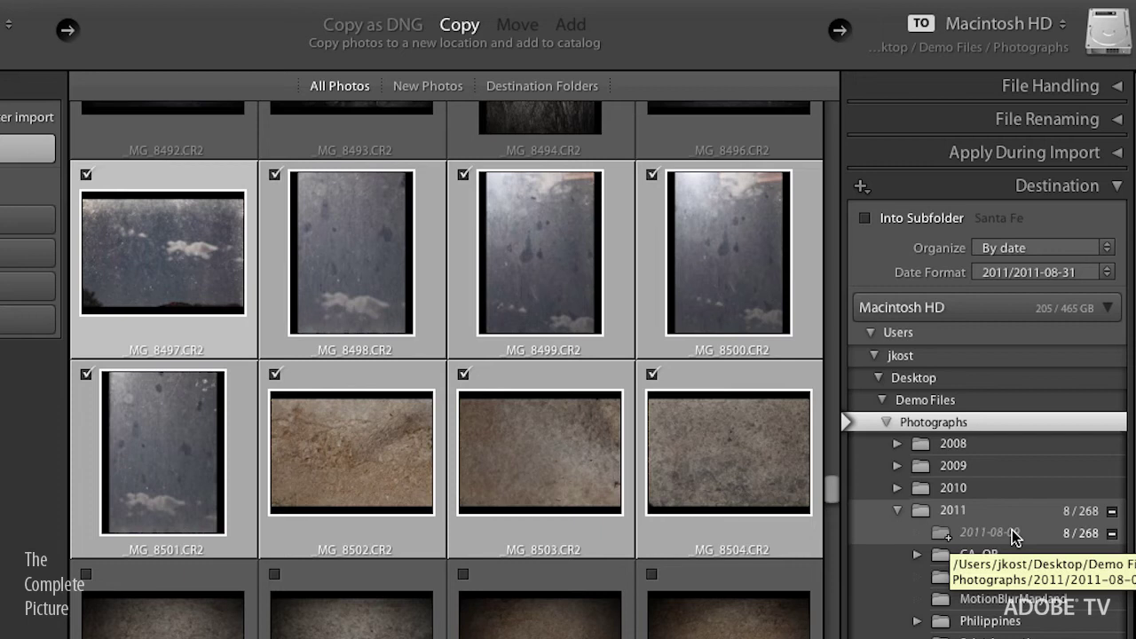
Set Organize back to Into one folder, re-enable the Santa Fe subfolder, and target the 2011 folder
click(1025, 247)
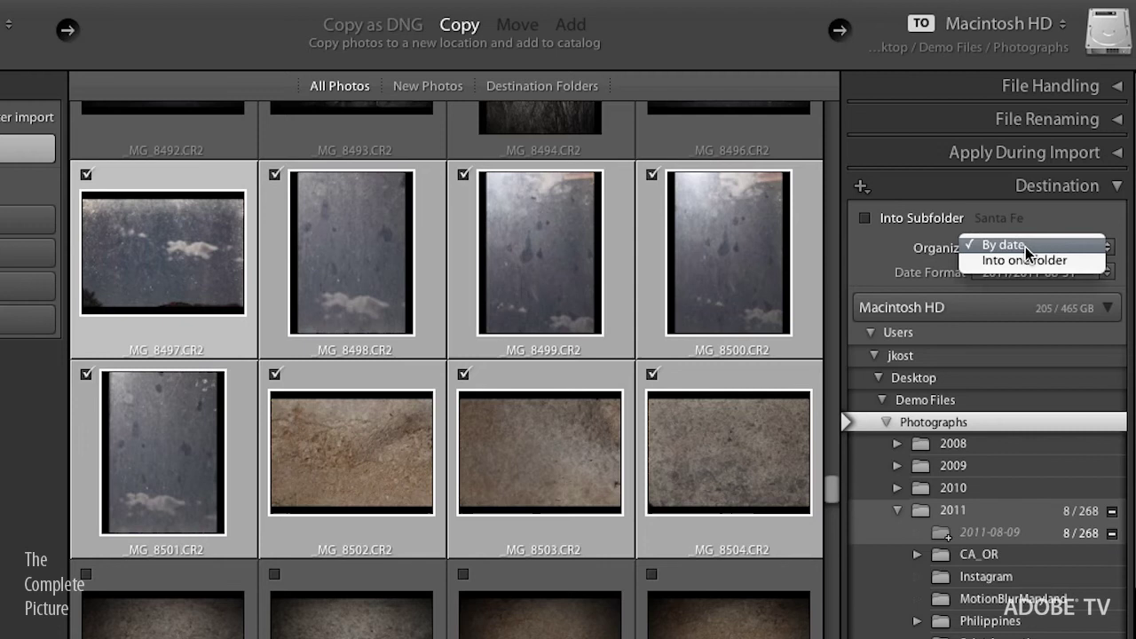
click(1025, 260)
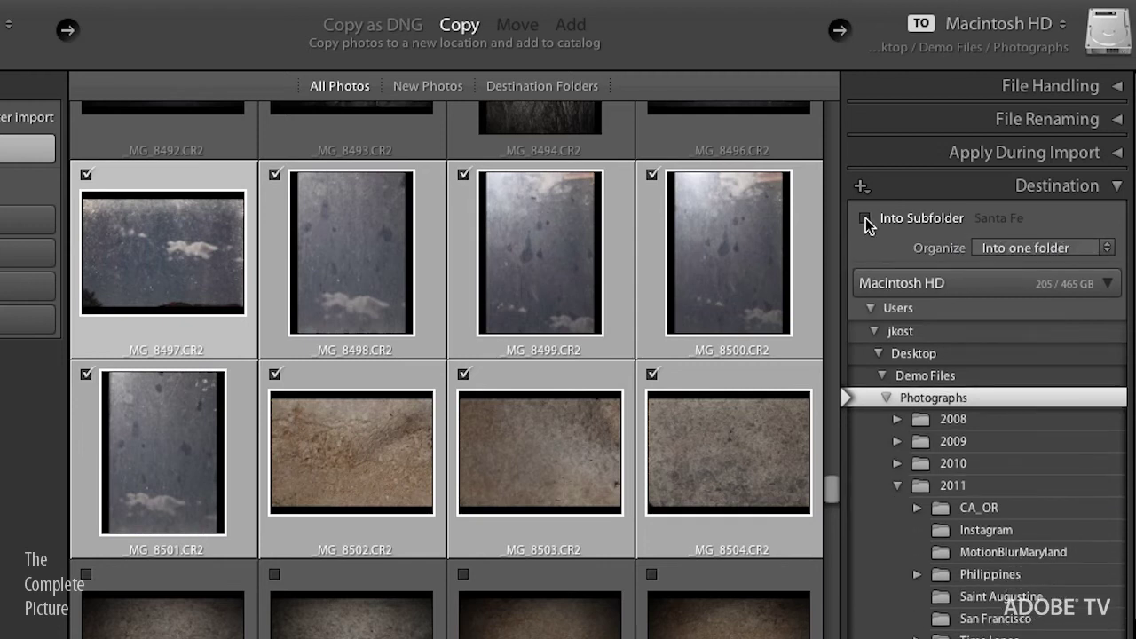
click(865, 218)
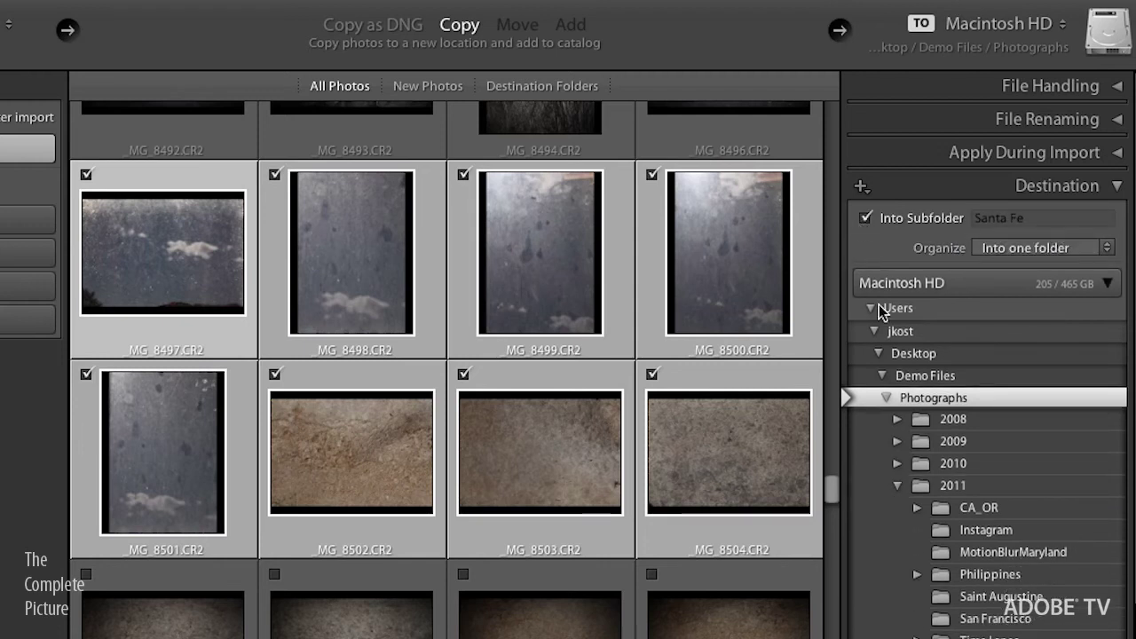
click(897, 485)
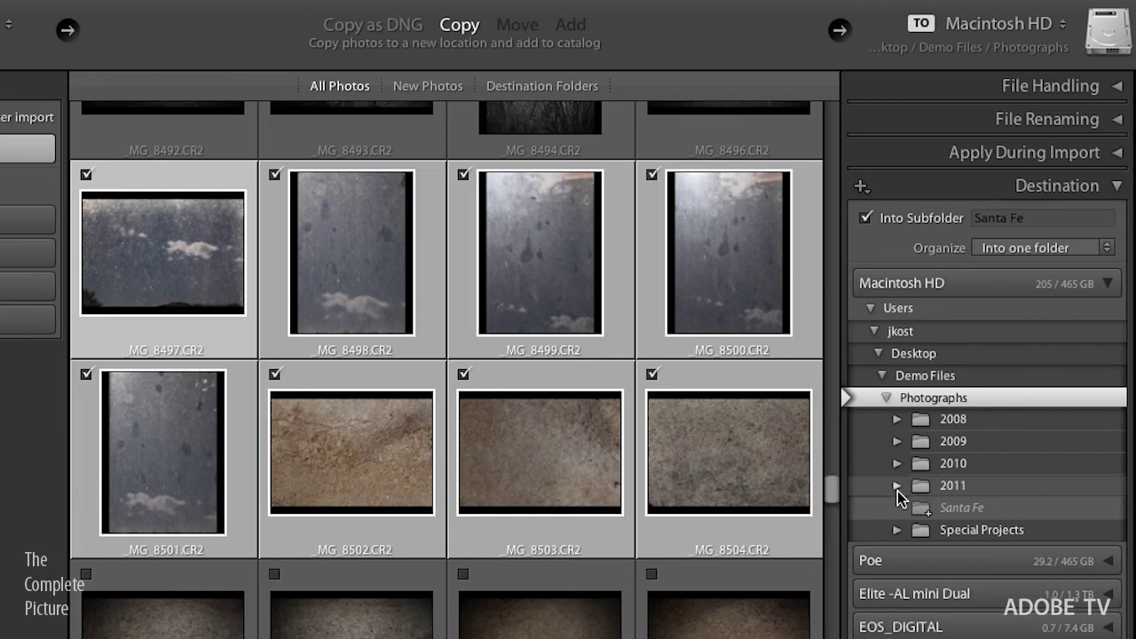
click(897, 486)
click(921, 486)
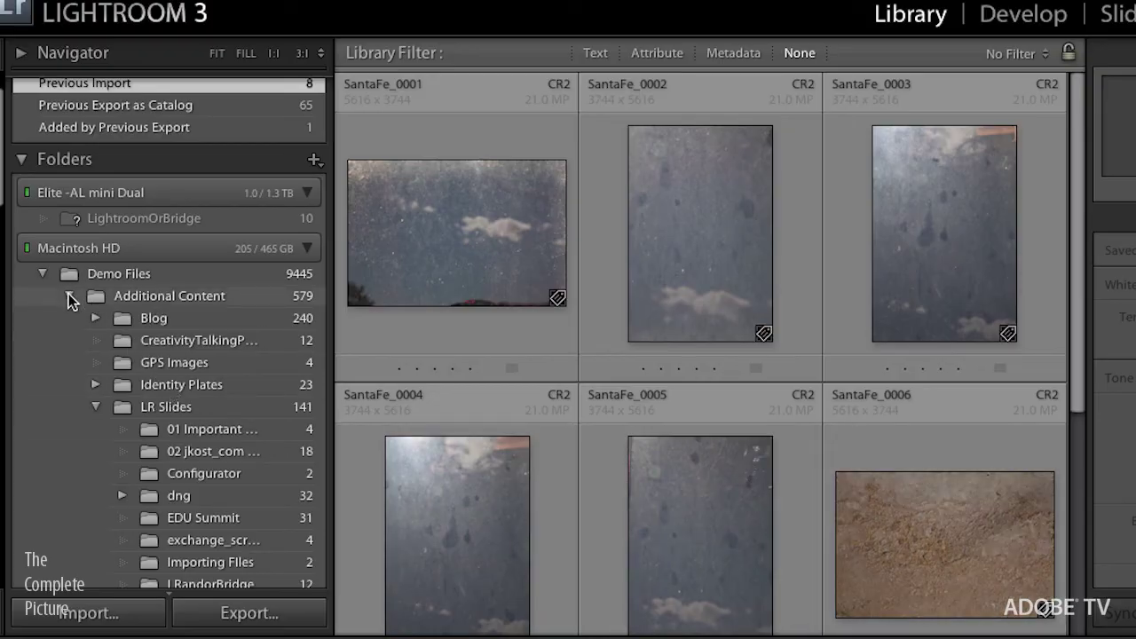
Collapse Additional Content and open Photographs / 2011 / Santa Fe to show its 8 photos
click(68, 295)
click(168, 405)
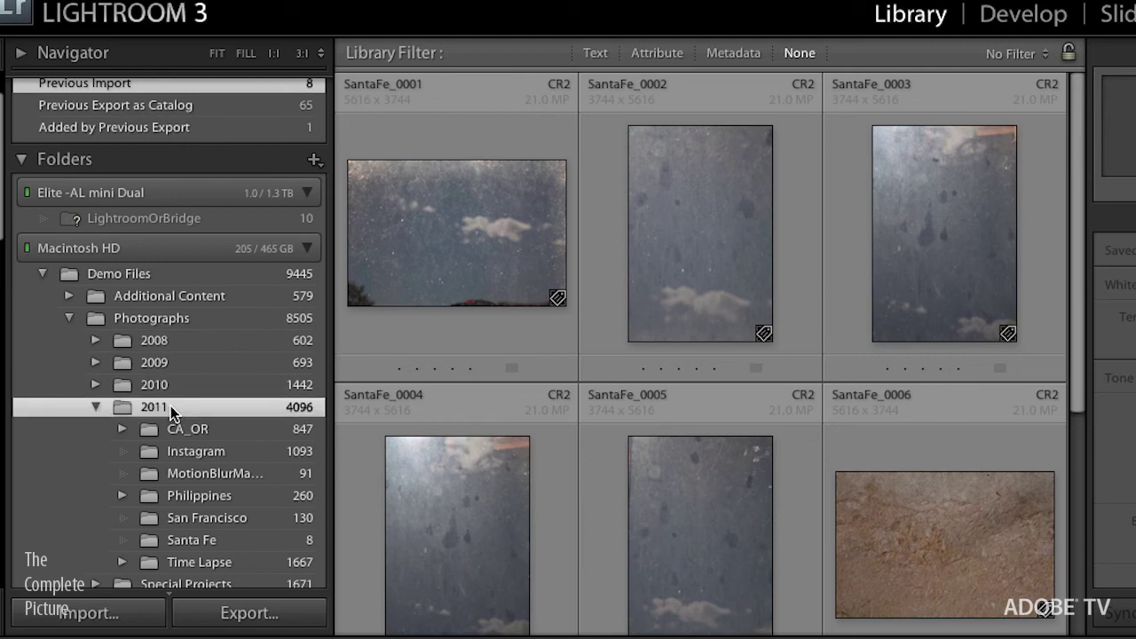
scroll(170, 406, down, 3)
click(233, 470)
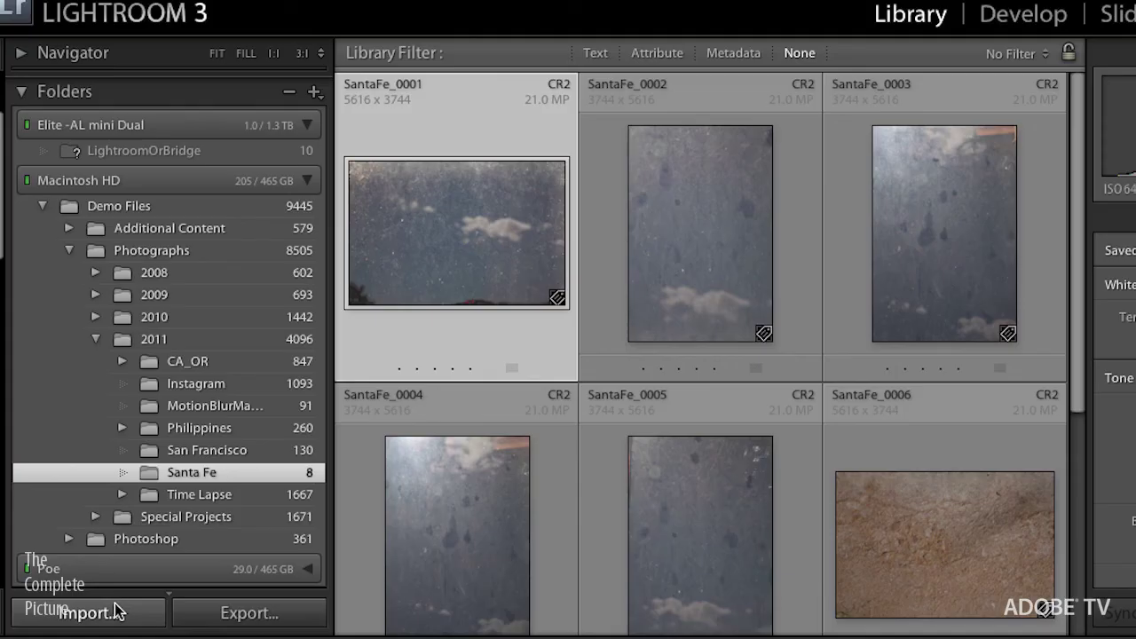
Start an import of the 88 photos from the Saint Augustine folder, set to Add
click(118, 615)
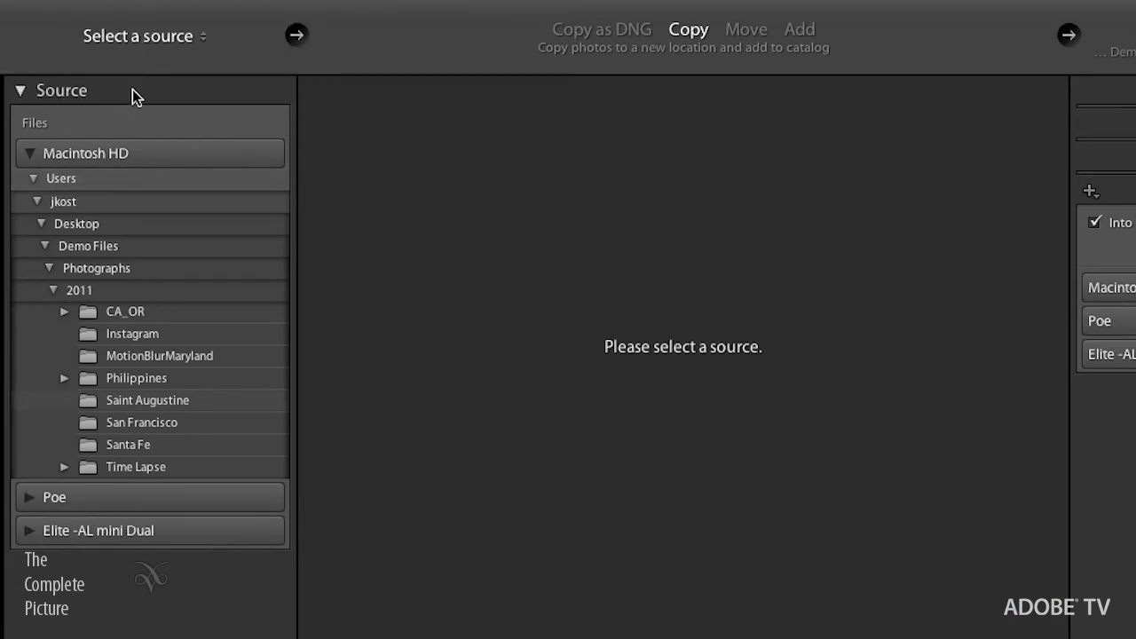
click(145, 401)
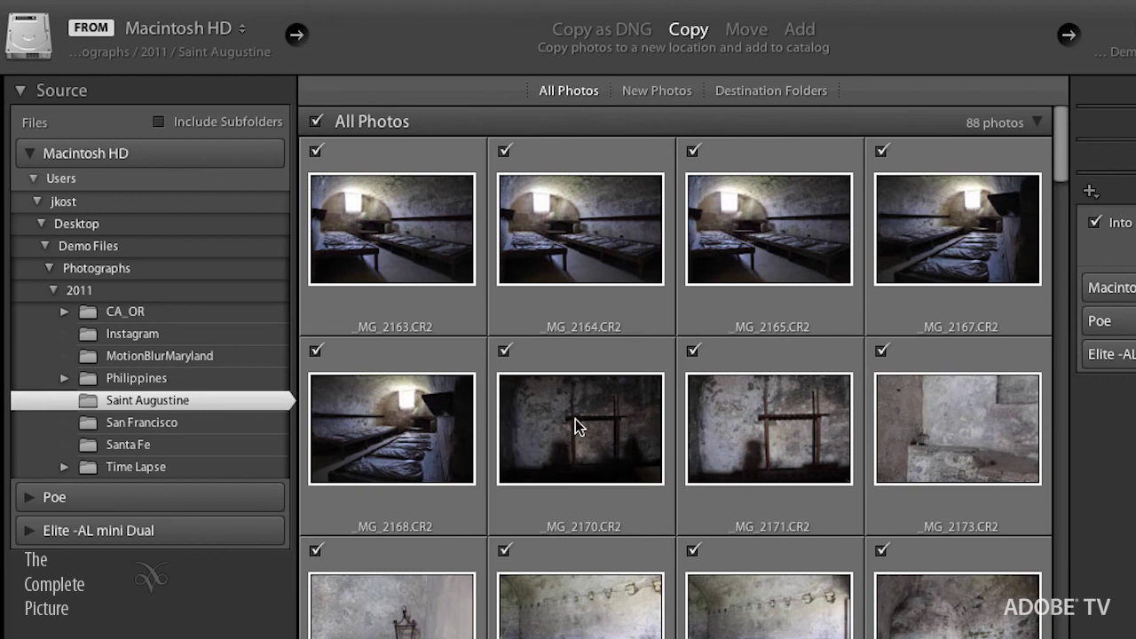
mouse_move(575, 418)
click(811, 32)
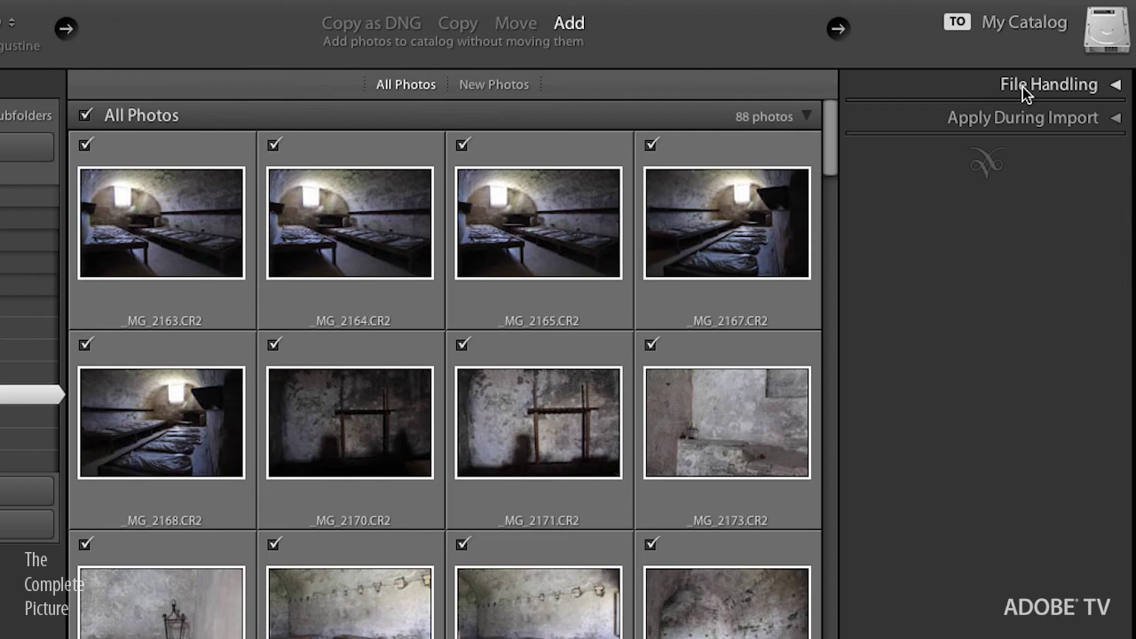
Change the import's Render Previews option from Minimal to Standard under File Handling
click(1022, 86)
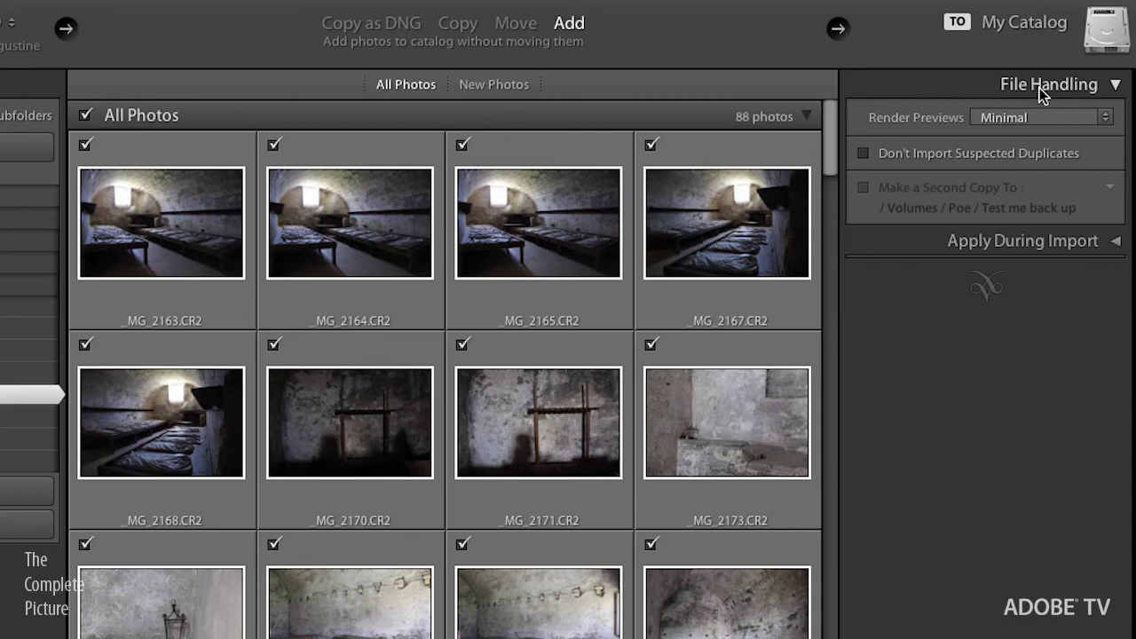
click(1039, 116)
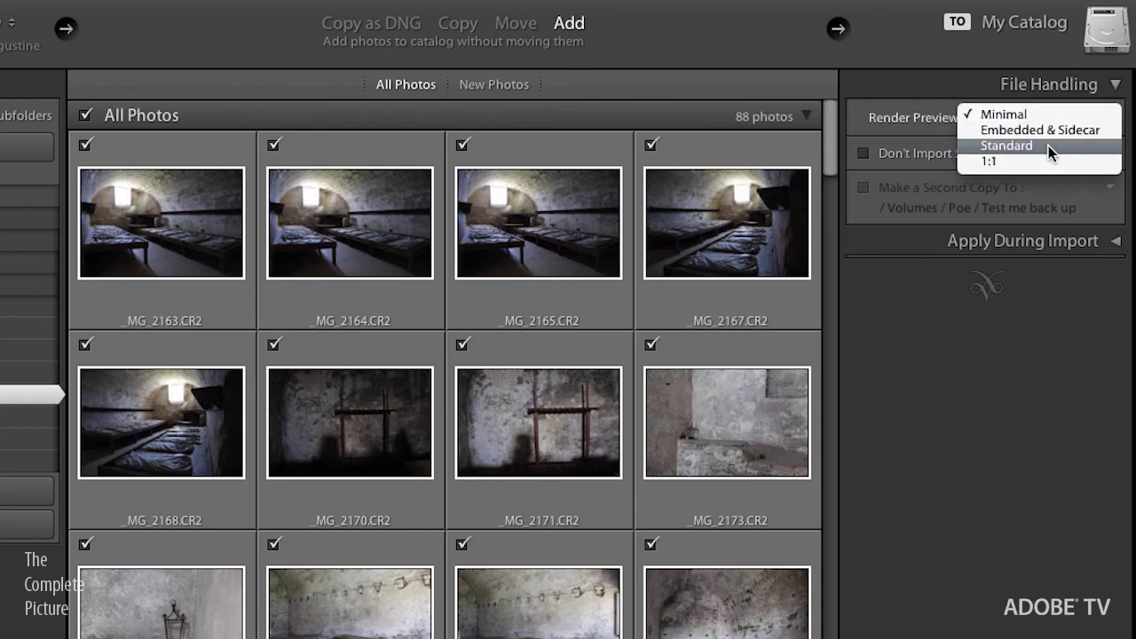
click(1047, 146)
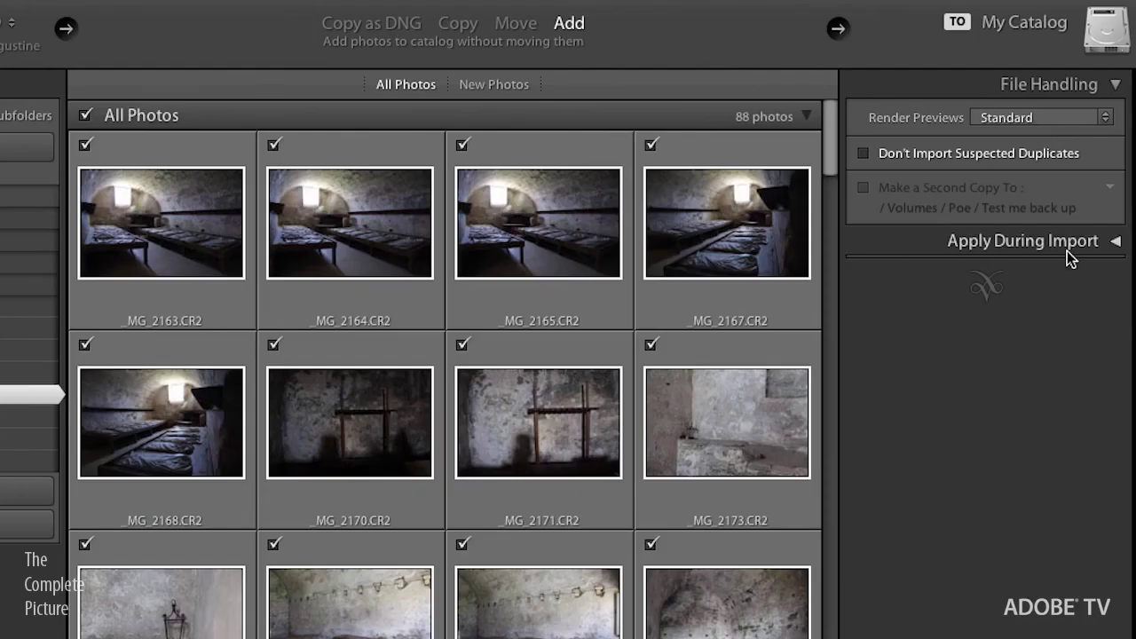
Enter the keywords 'Saint Augustine, FLorida' under Apply During Import
click(1064, 241)
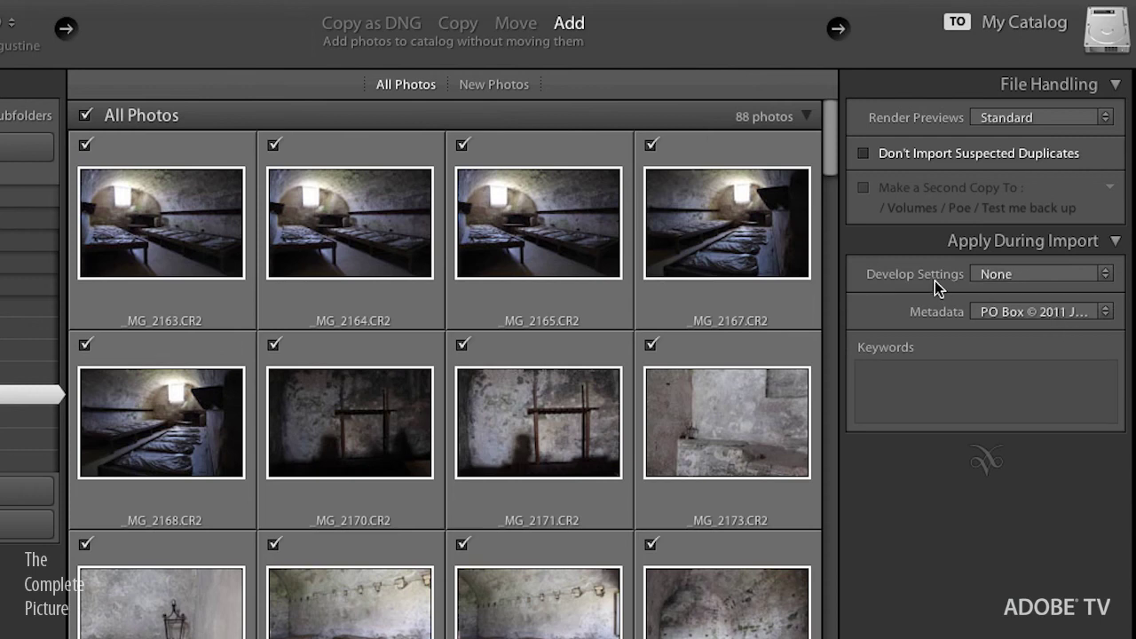
click(912, 380)
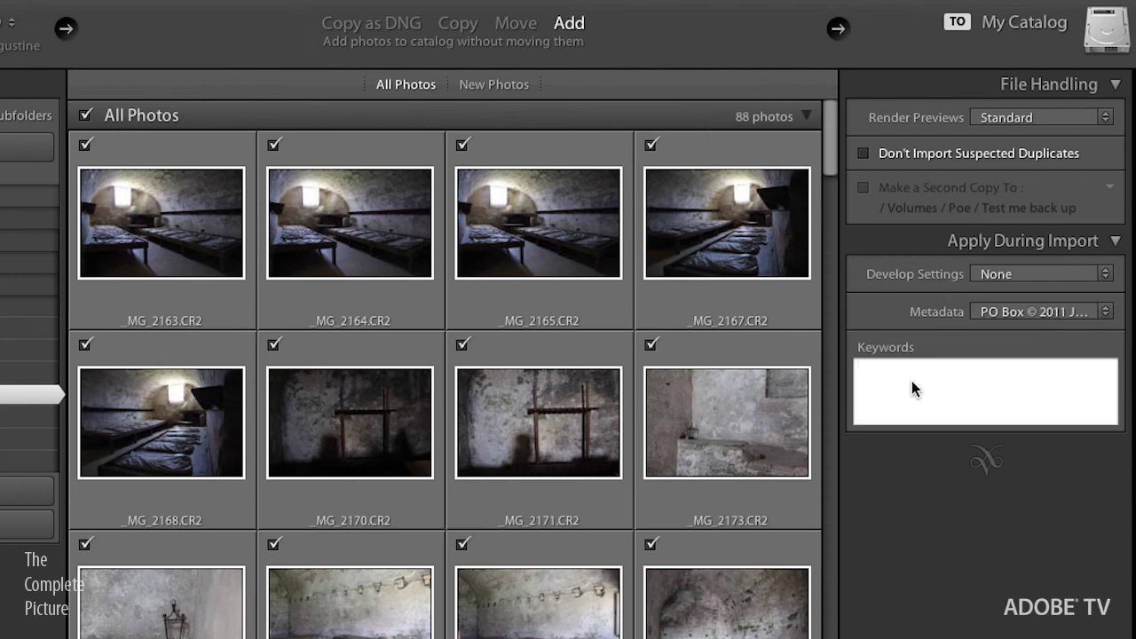
text(Saint Augustine)
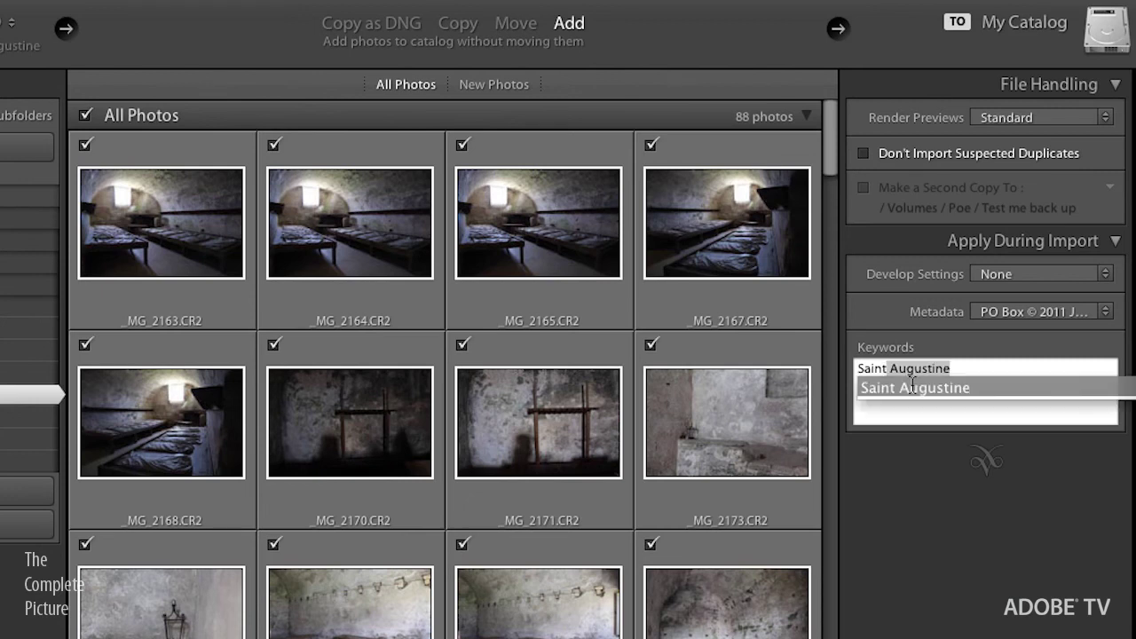
text(, Flo)
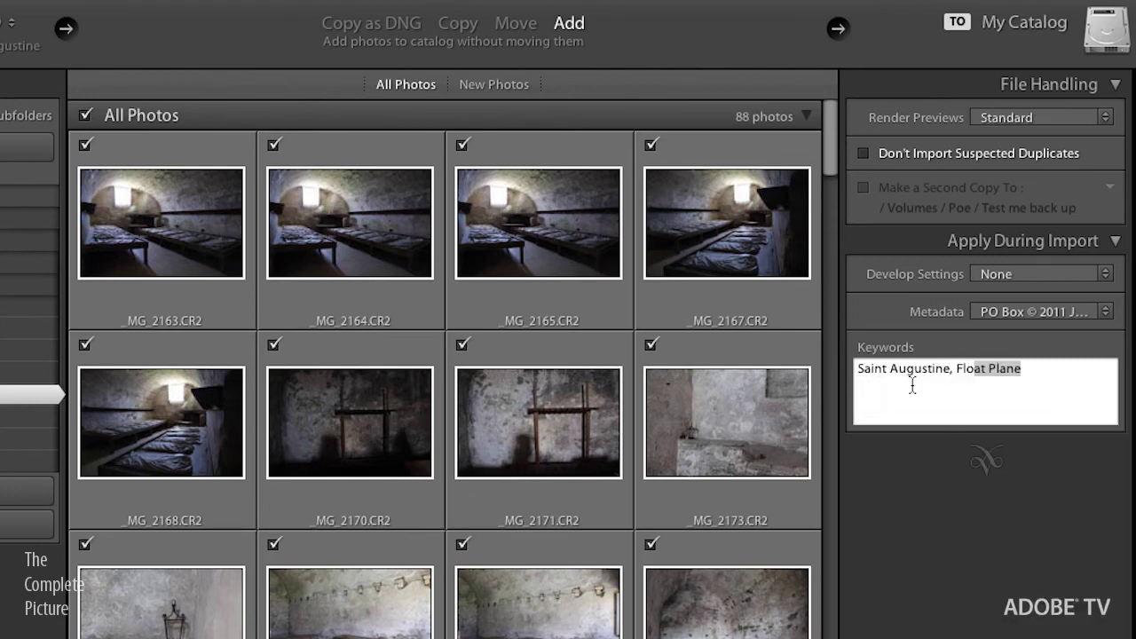
text(r,)
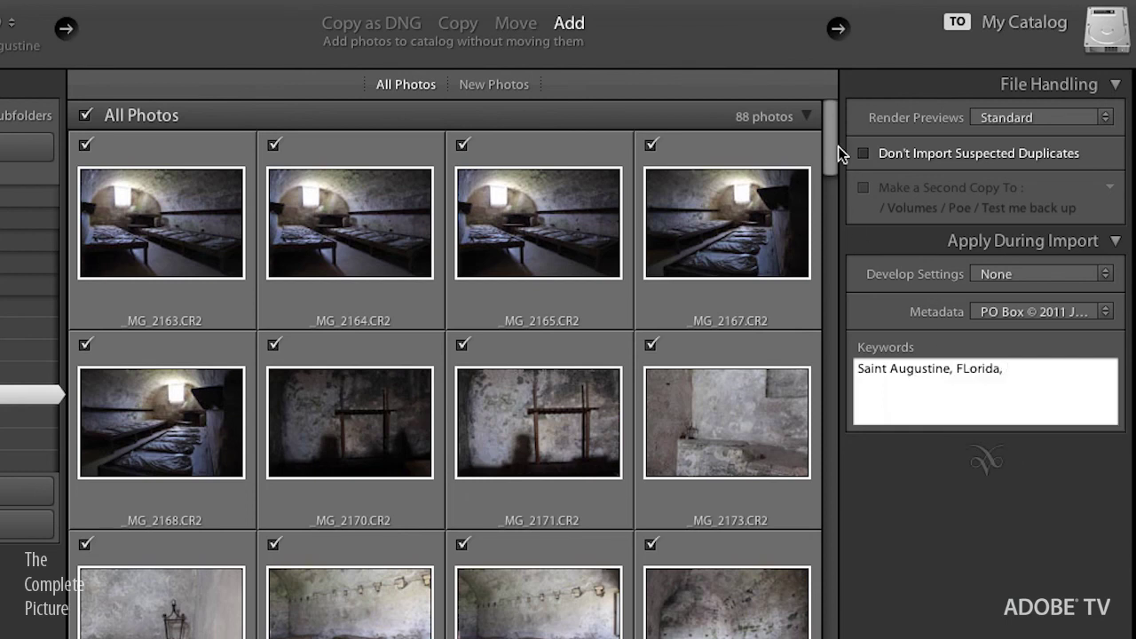
scroll(827, 144, down, 1)
drag(827, 147, 808, 128)
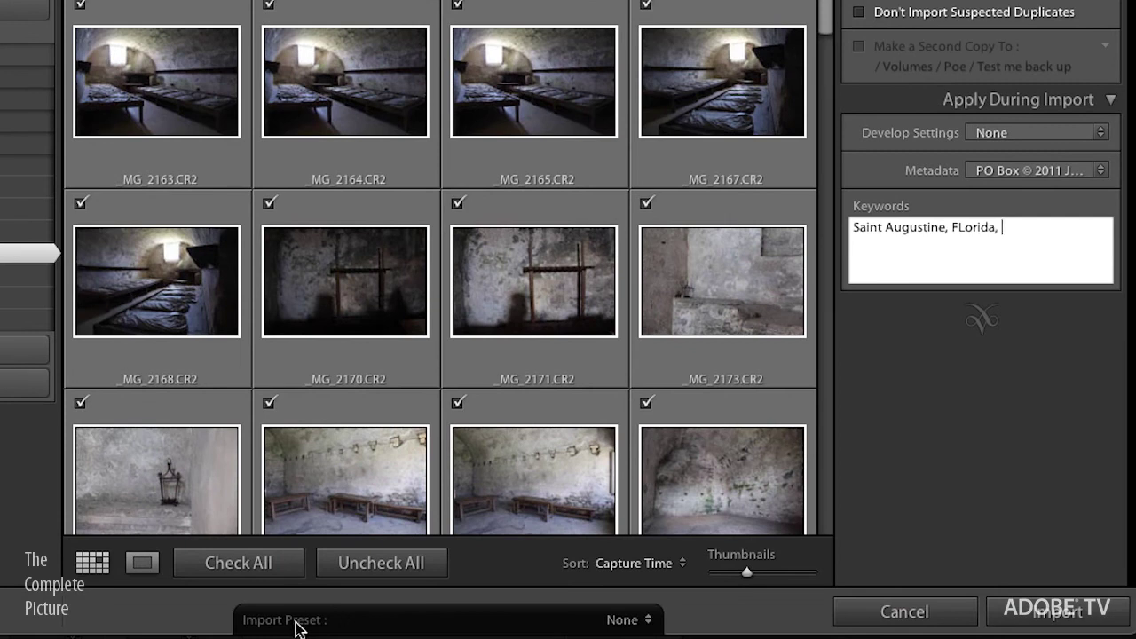
Check the Import Preset list and close it, leaving the preset at None
click(639, 619)
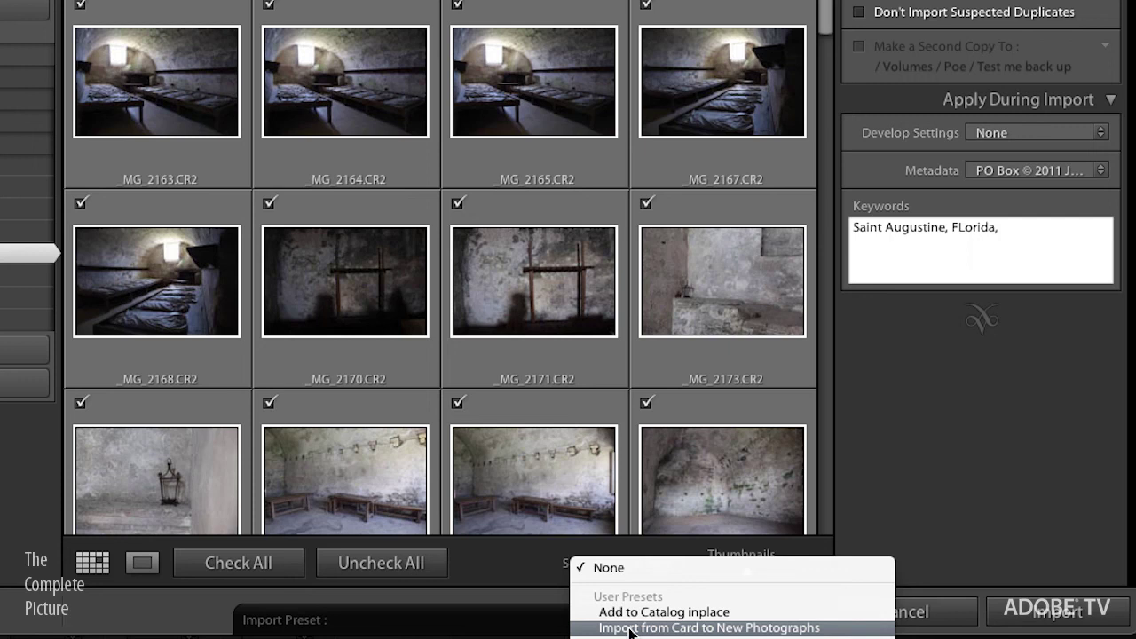
click(530, 625)
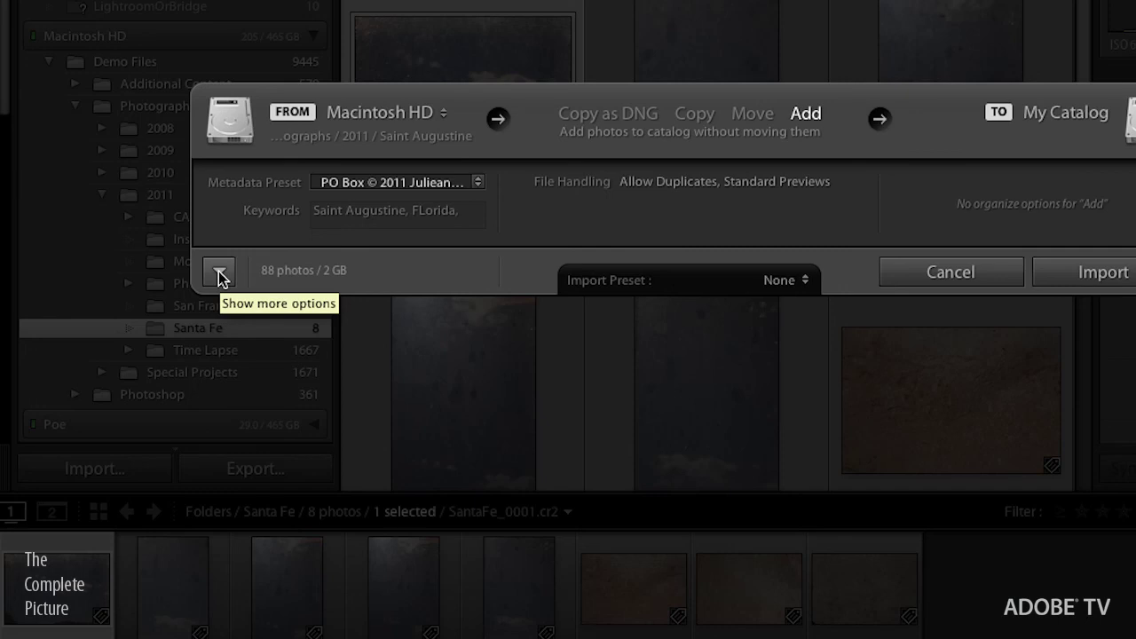
click(352, 220)
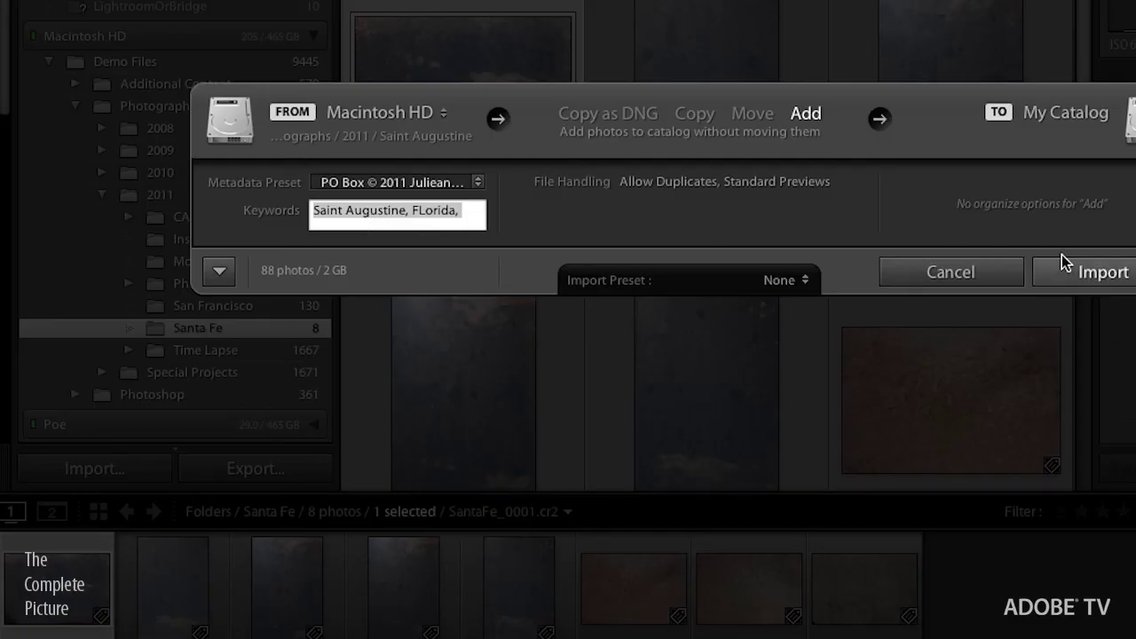
Run the import of the 88 photos and view them in the Saint Augustine folder
click(1070, 264)
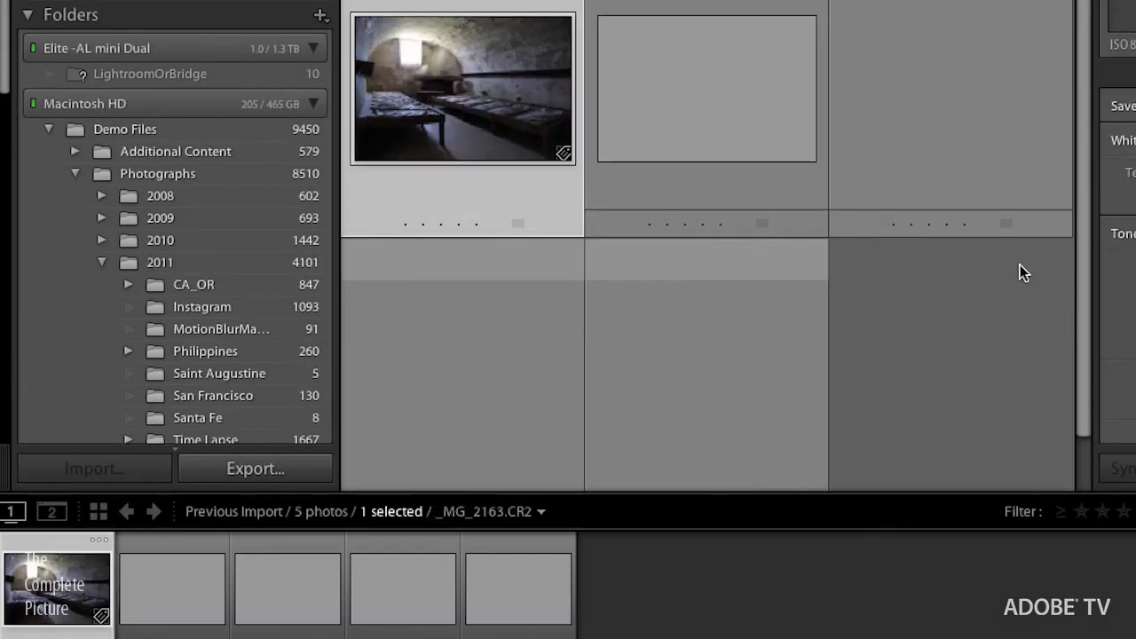
scroll(199, 221, down, 1)
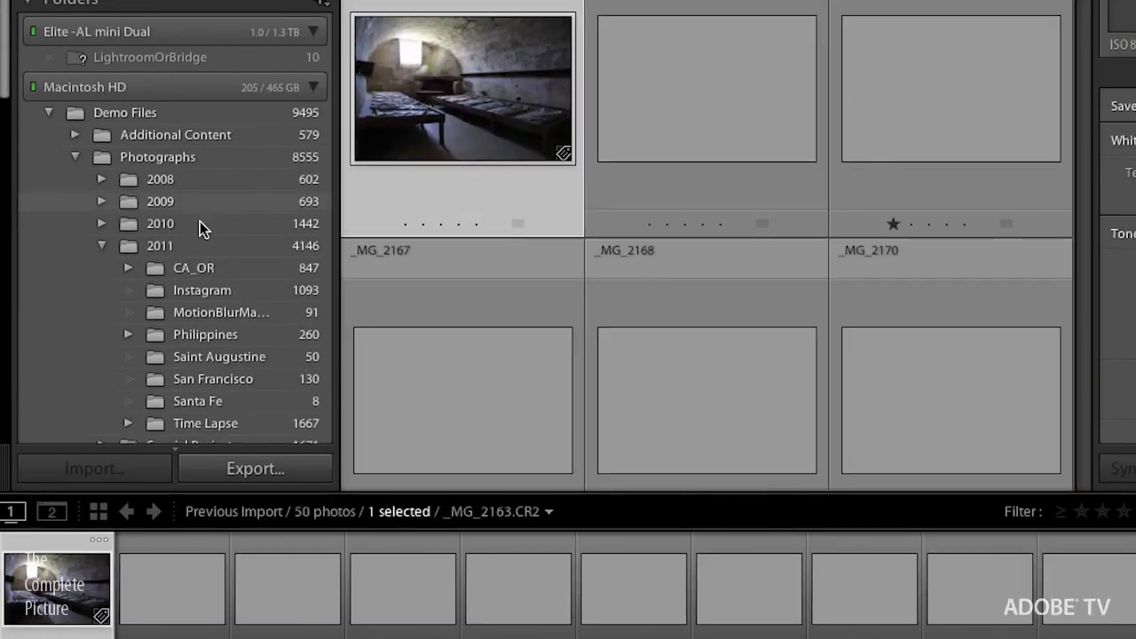
scroll(199, 221, down, 5)
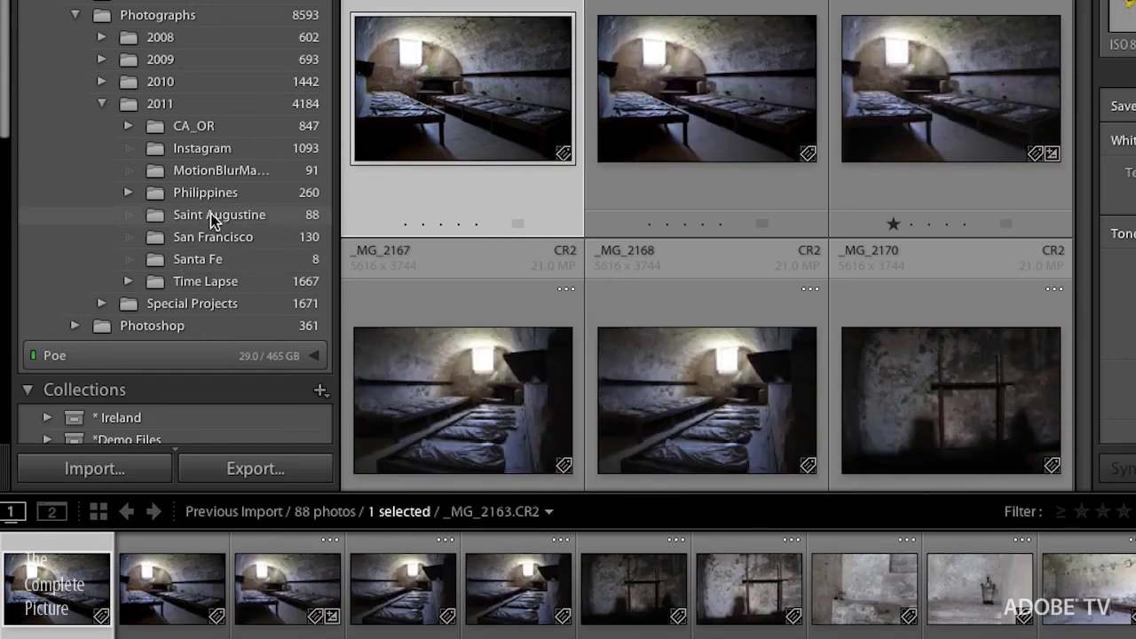
click(213, 221)
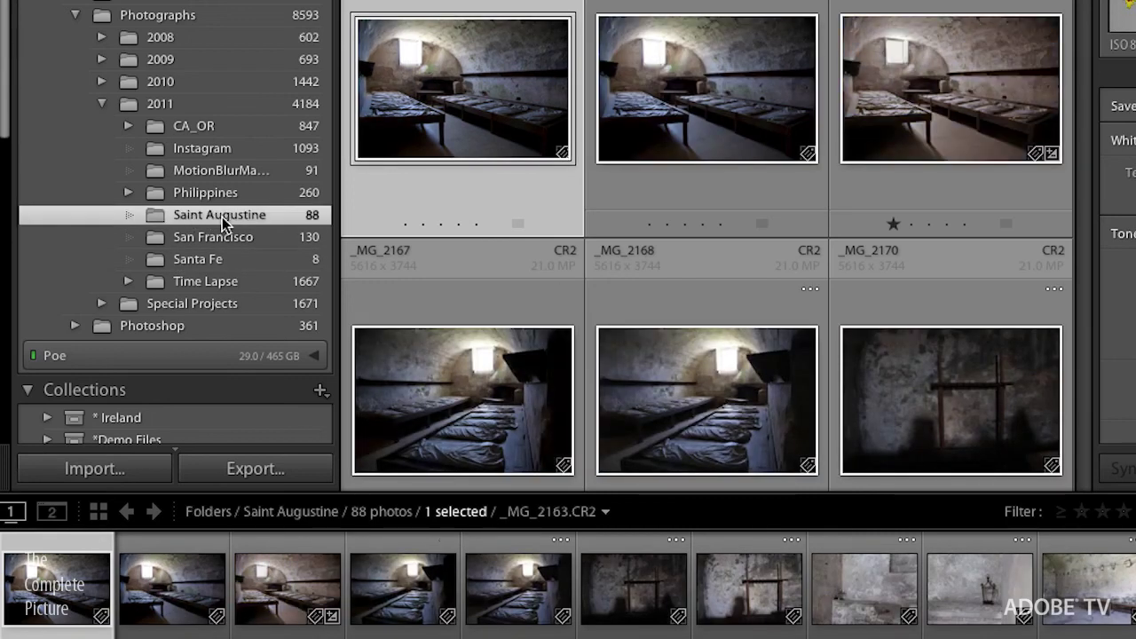